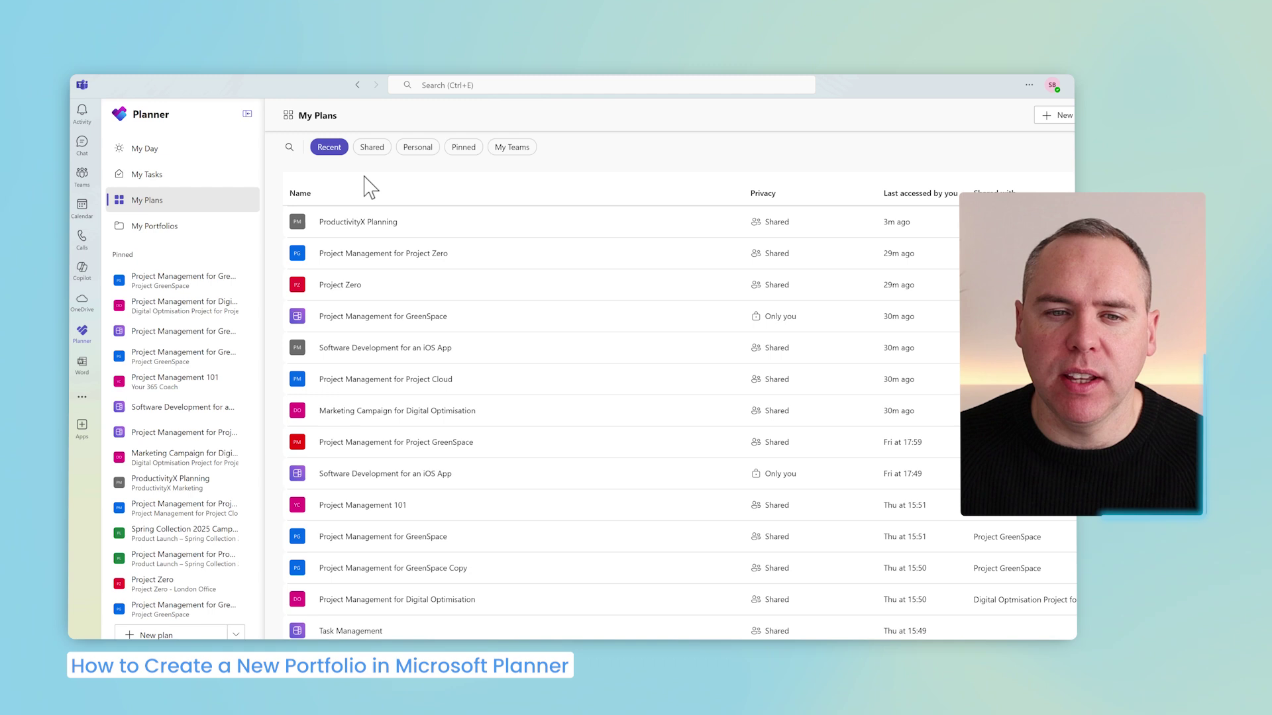
# Step: Create a portfolio named 'FY25 Q1 Projects' for the Programme Management Team group
pyautogui.click(174, 232)
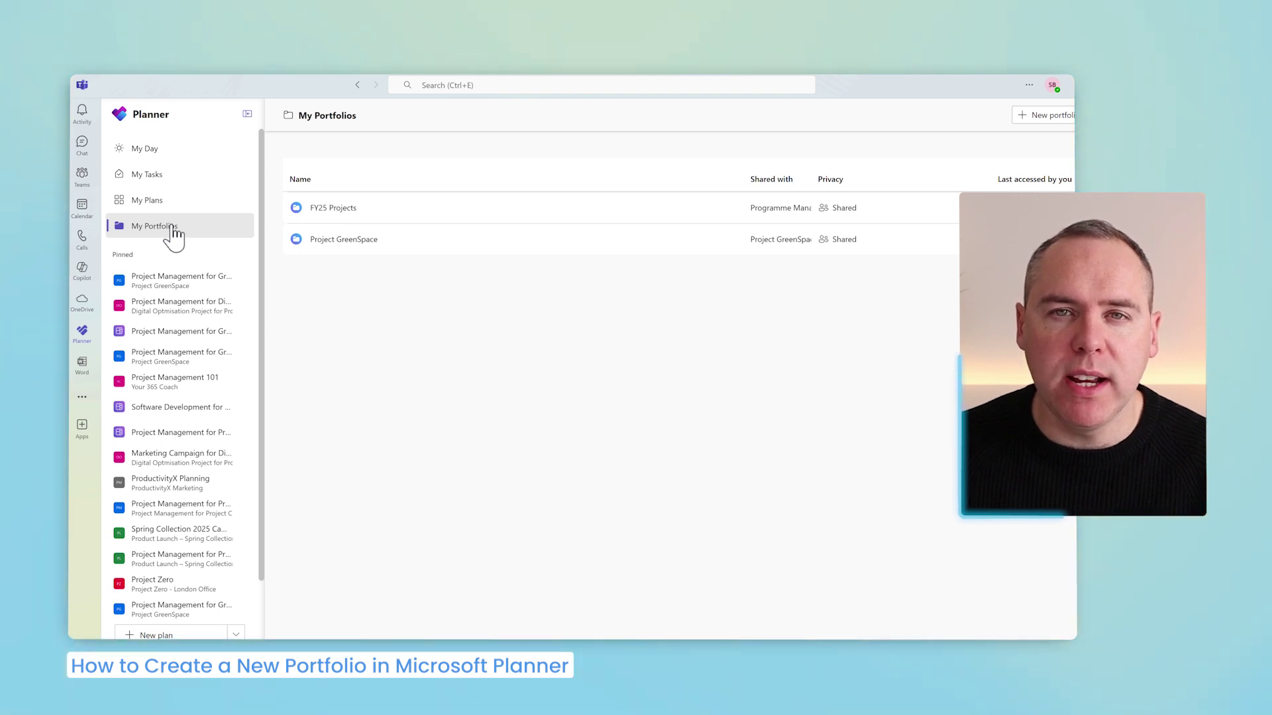
pyautogui.click(1027, 122)
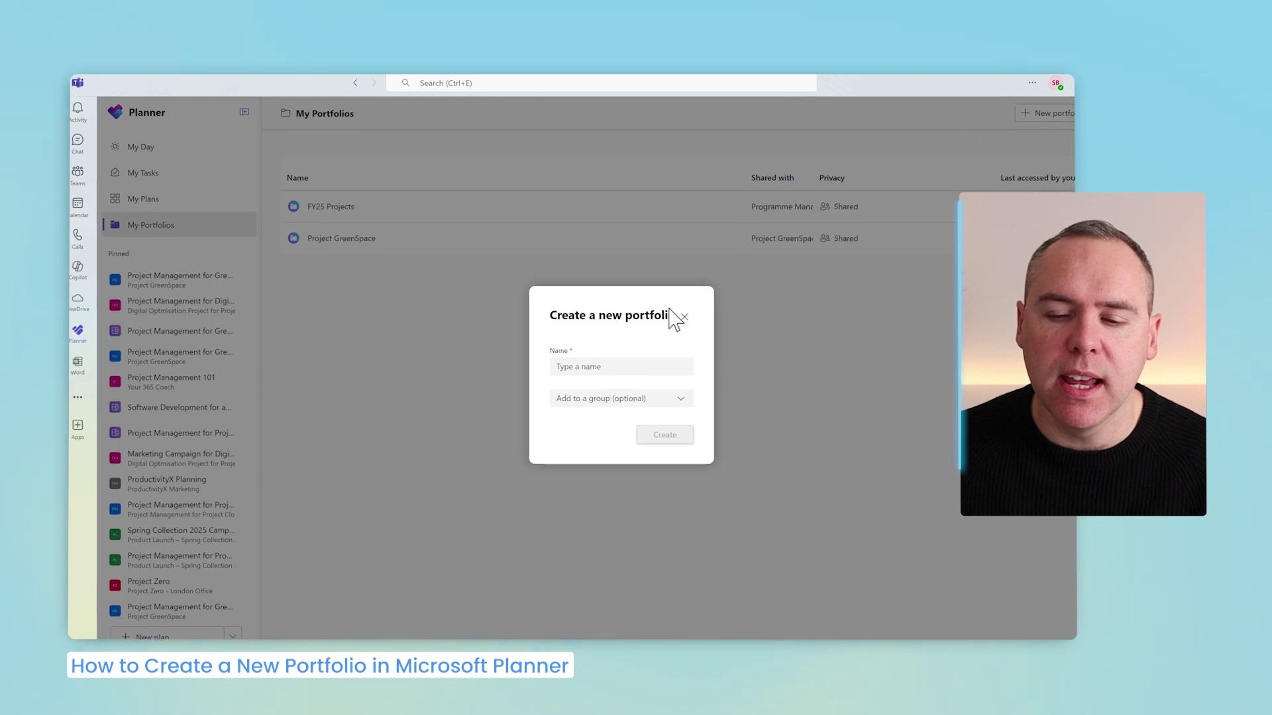
pyautogui.click(607, 367)
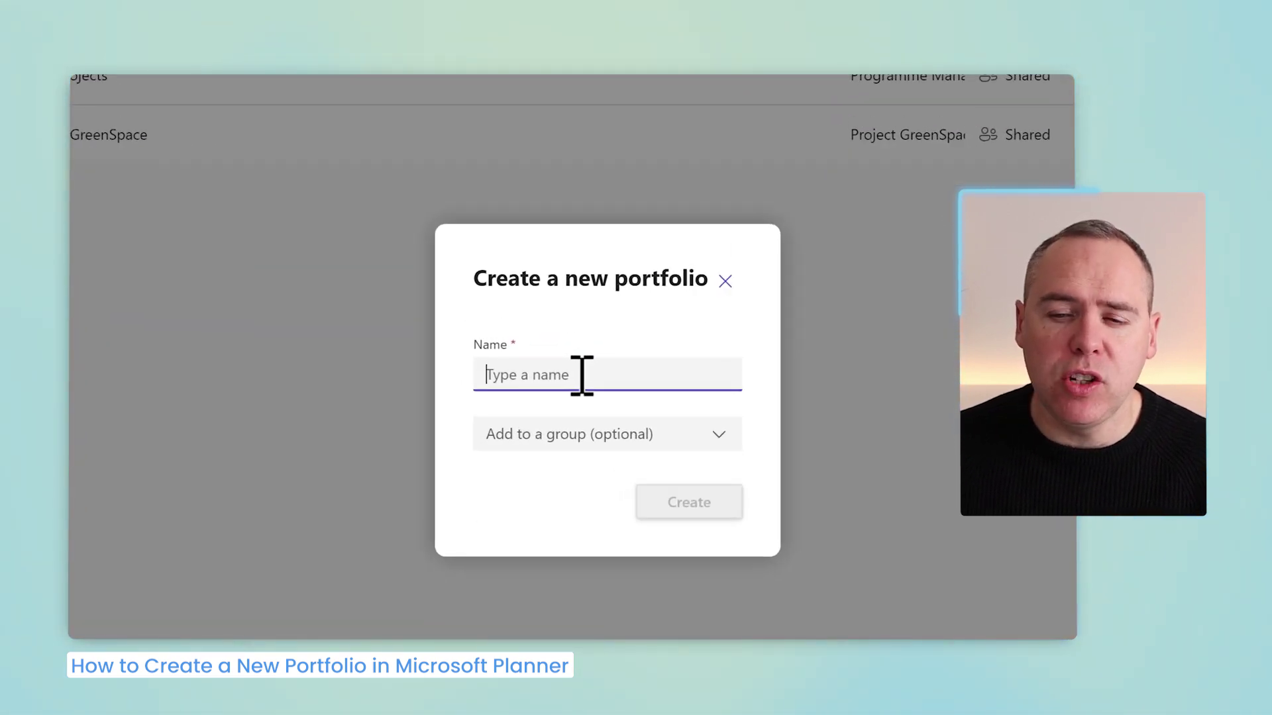
pyautogui.click(593, 437)
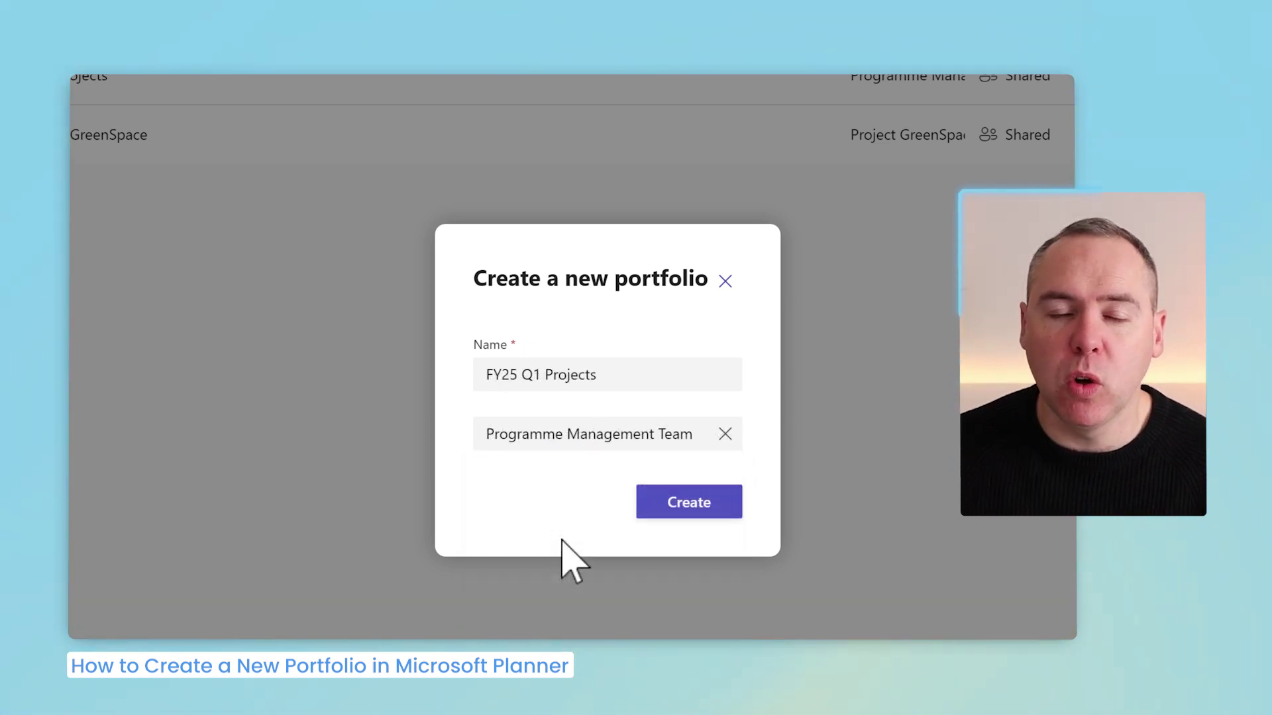
pyautogui.click(689, 507)
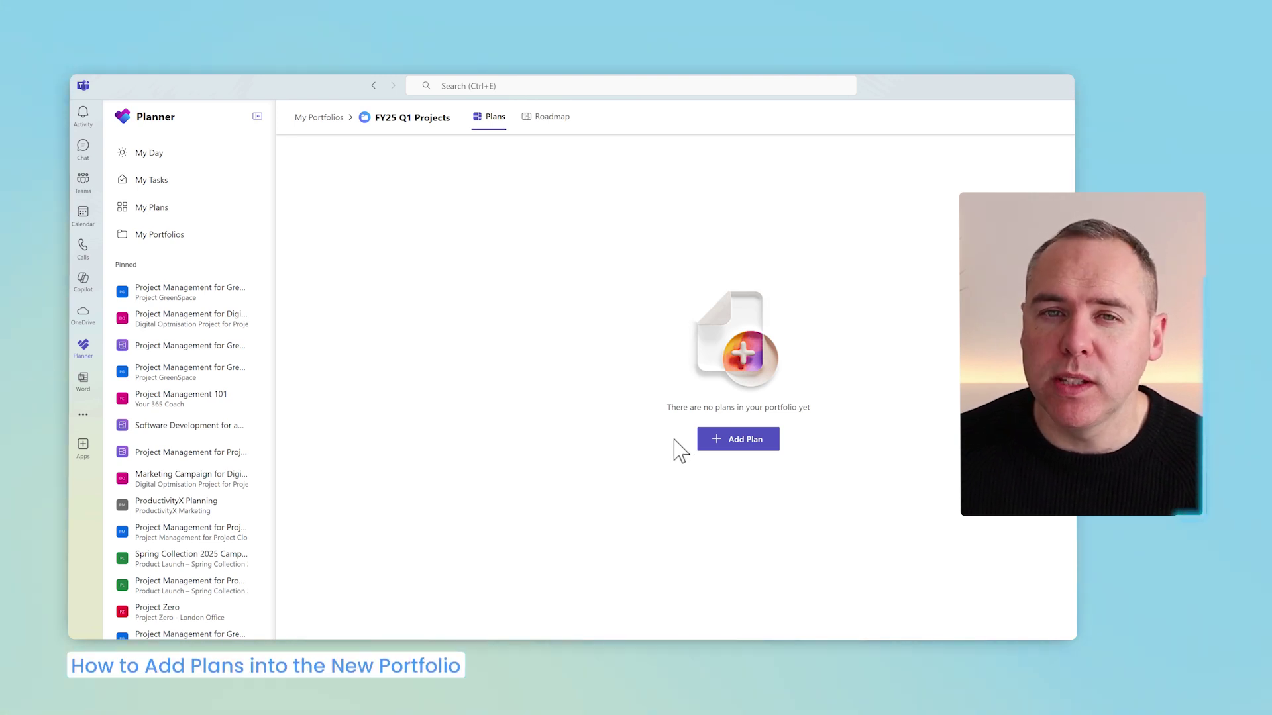
# Step: Go back to My Portfolios and open the empty FY25 Q1 Projects portfolio
pyautogui.click(195, 240)
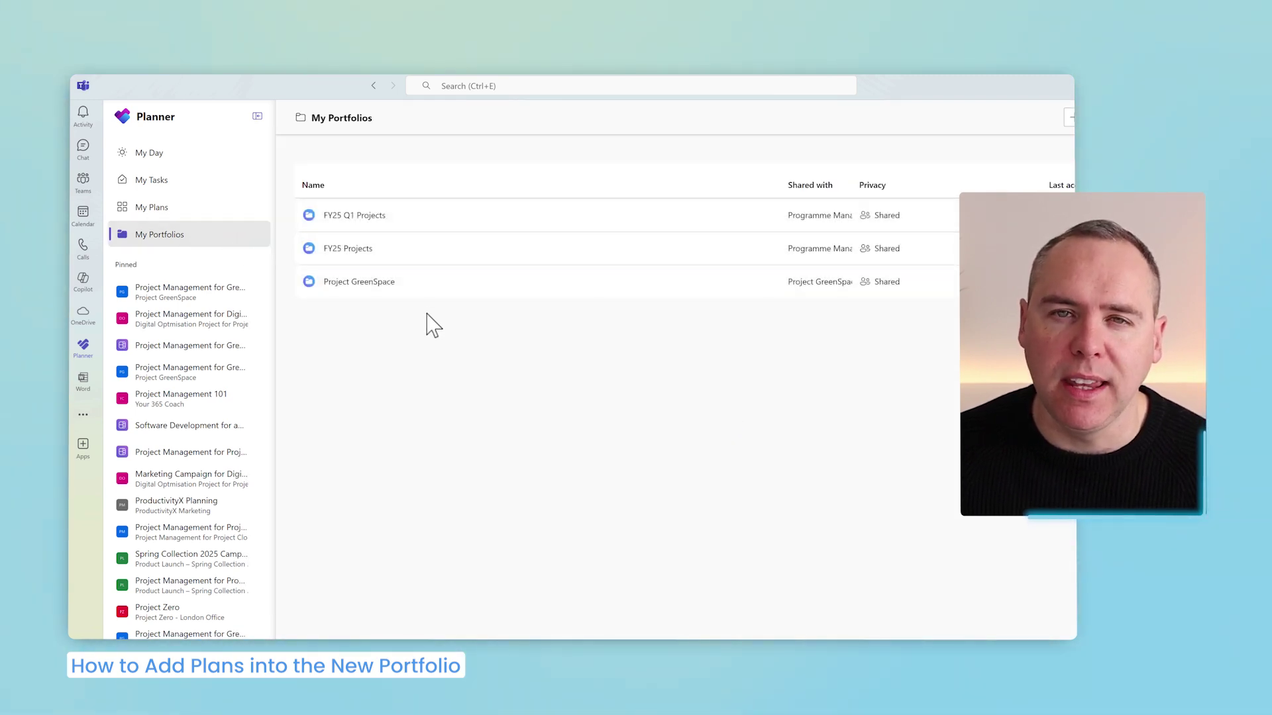
pyautogui.click(356, 219)
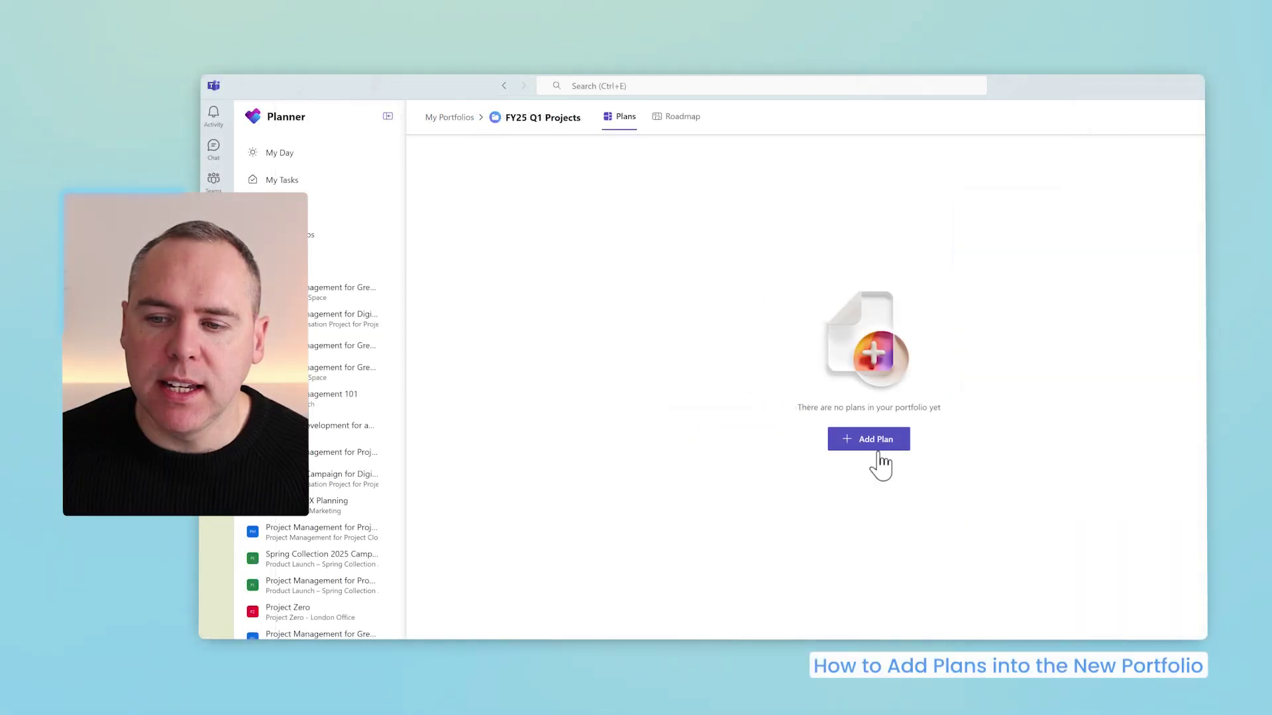
# Step: Start adding ProductivityX Planning to the portfolio, syncing on a schedule with sign-in confirmed
pyautogui.click(878, 450)
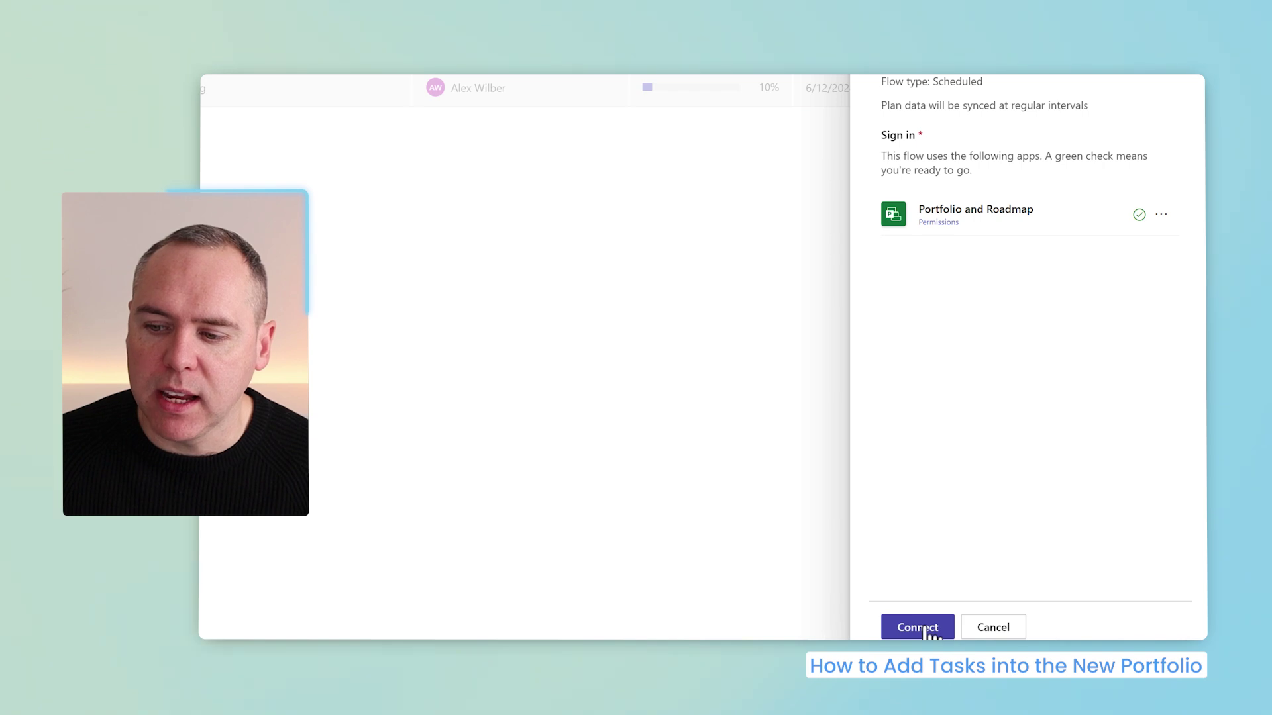
# Step: Connect ProductivityX Planning to the portfolio and set its status to On Track
pyautogui.click(927, 629)
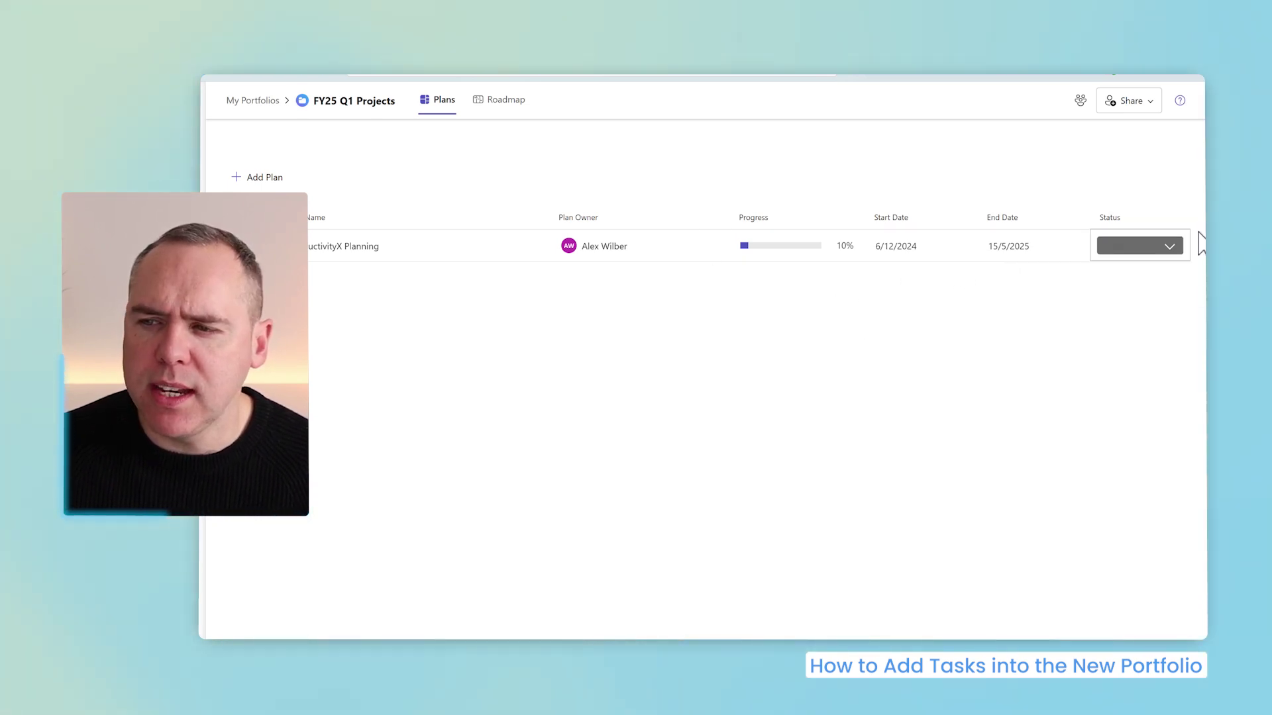
pyautogui.click(1172, 252)
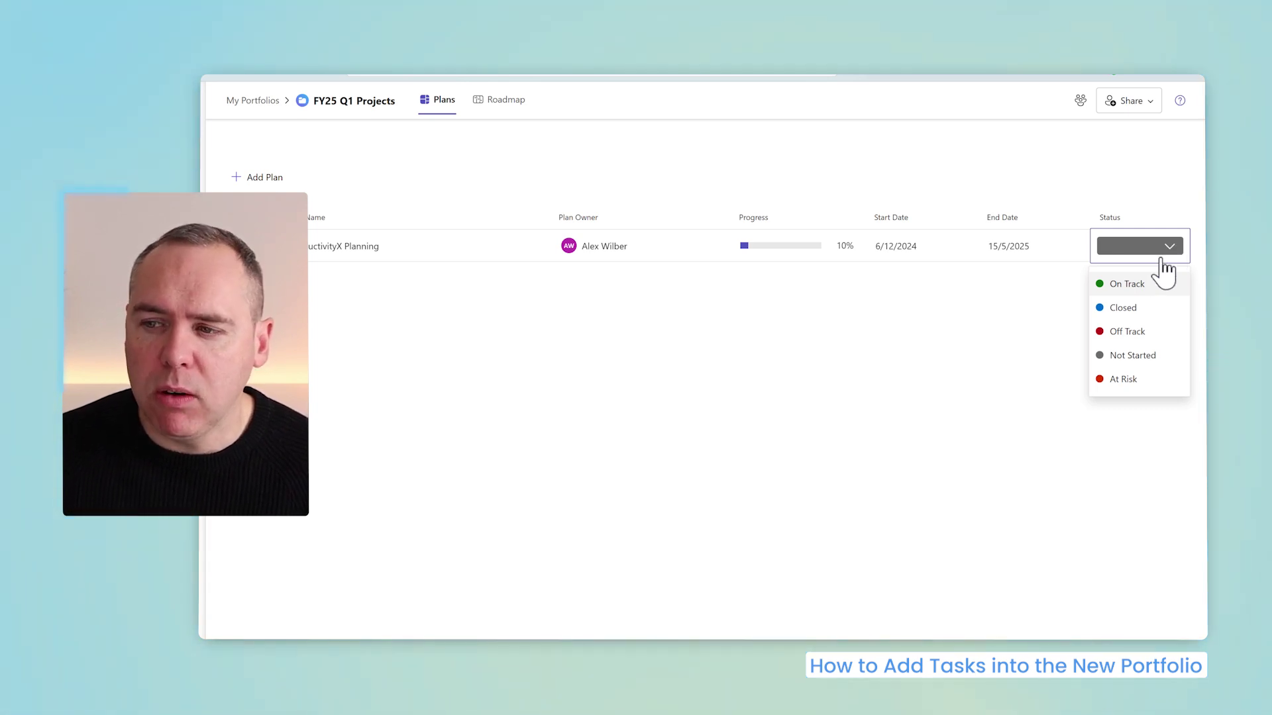
pyautogui.click(1138, 287)
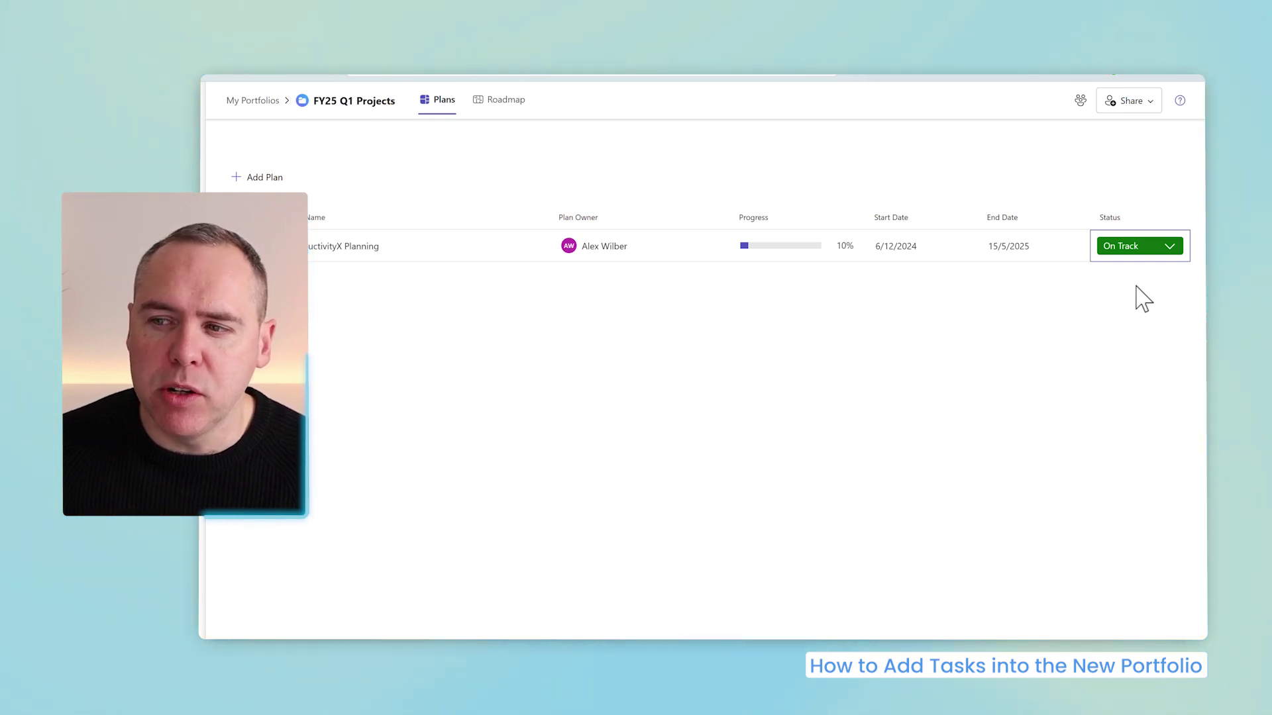
pyautogui.click(1136, 249)
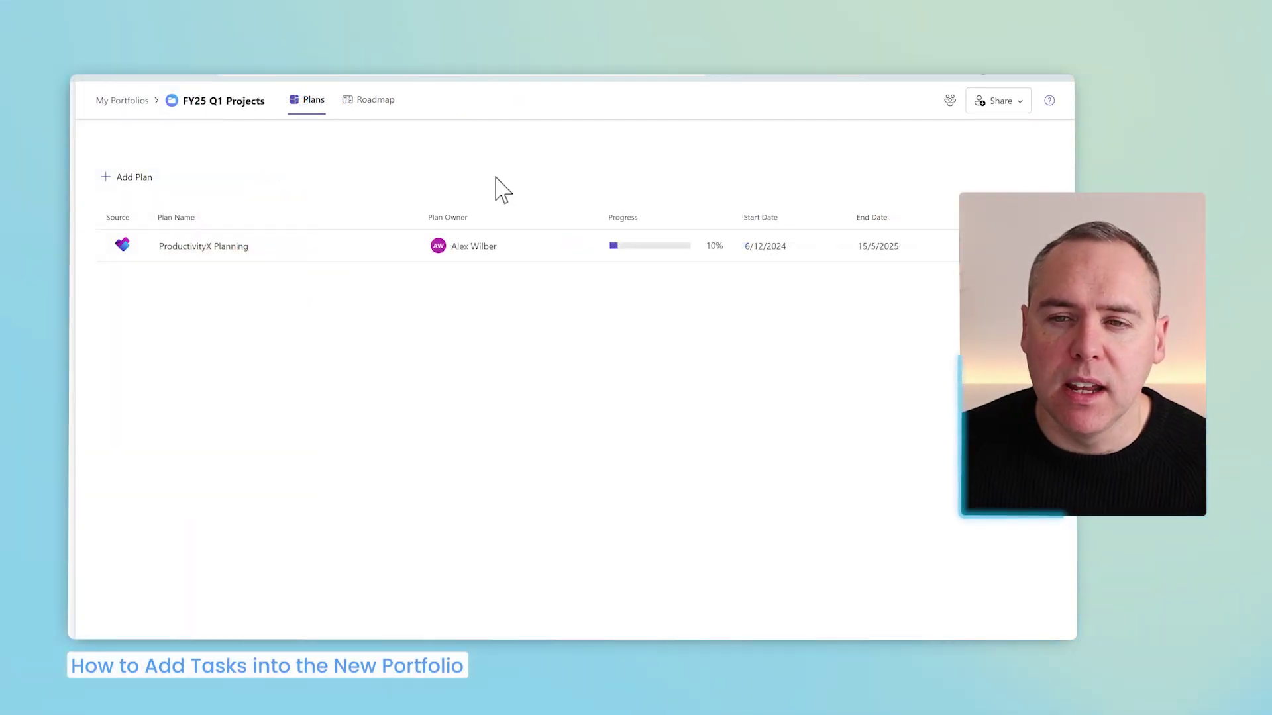
# Step: On the Roadmap, zoom the timeline out to the whole year and open ProductivityX Planning's details
pyautogui.click(382, 104)
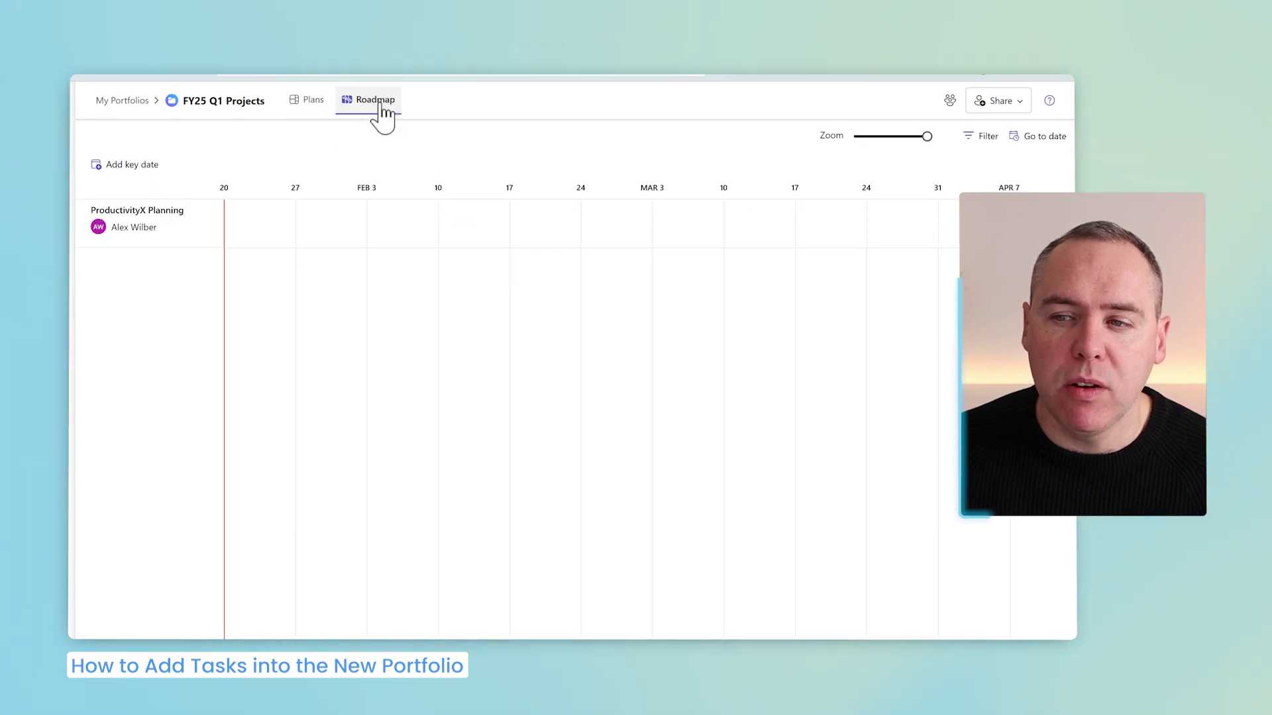
pyautogui.moveTo(925, 137)
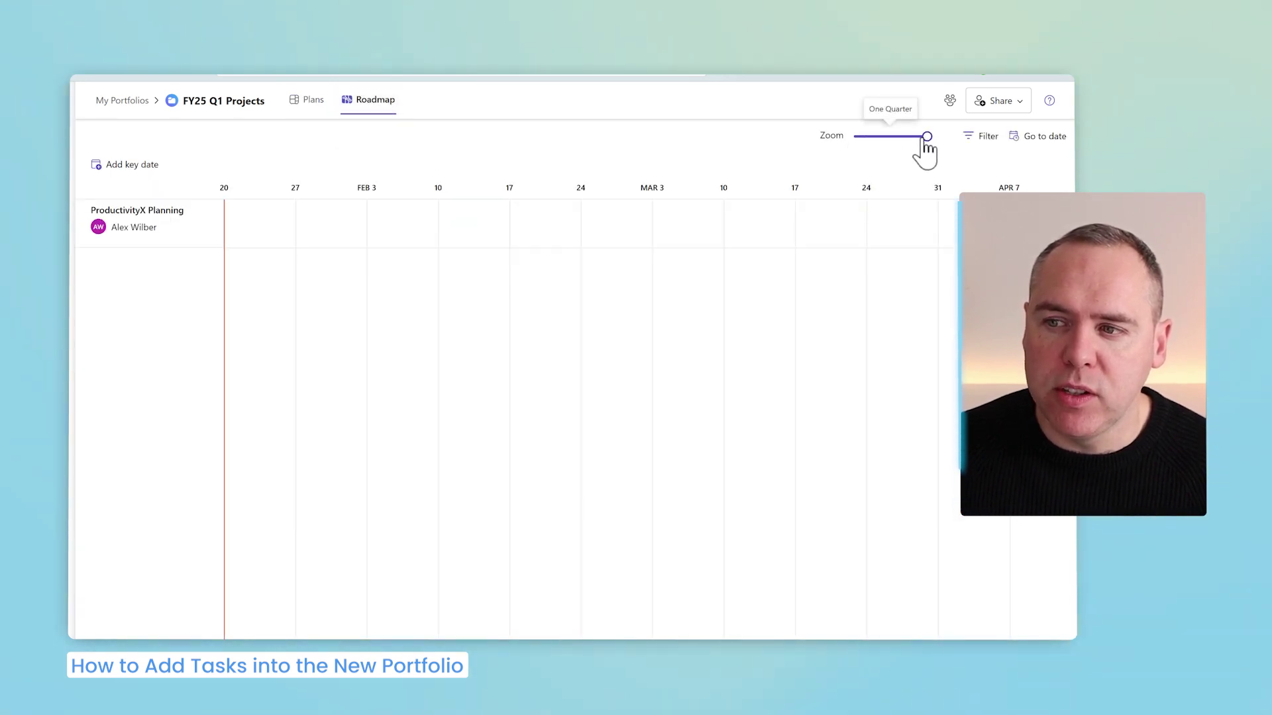
pyautogui.moveTo(925, 142)
pyautogui.mouseDown()
pyautogui.moveTo(882, 142)
pyautogui.moveTo(907, 144)
pyautogui.mouseUp()
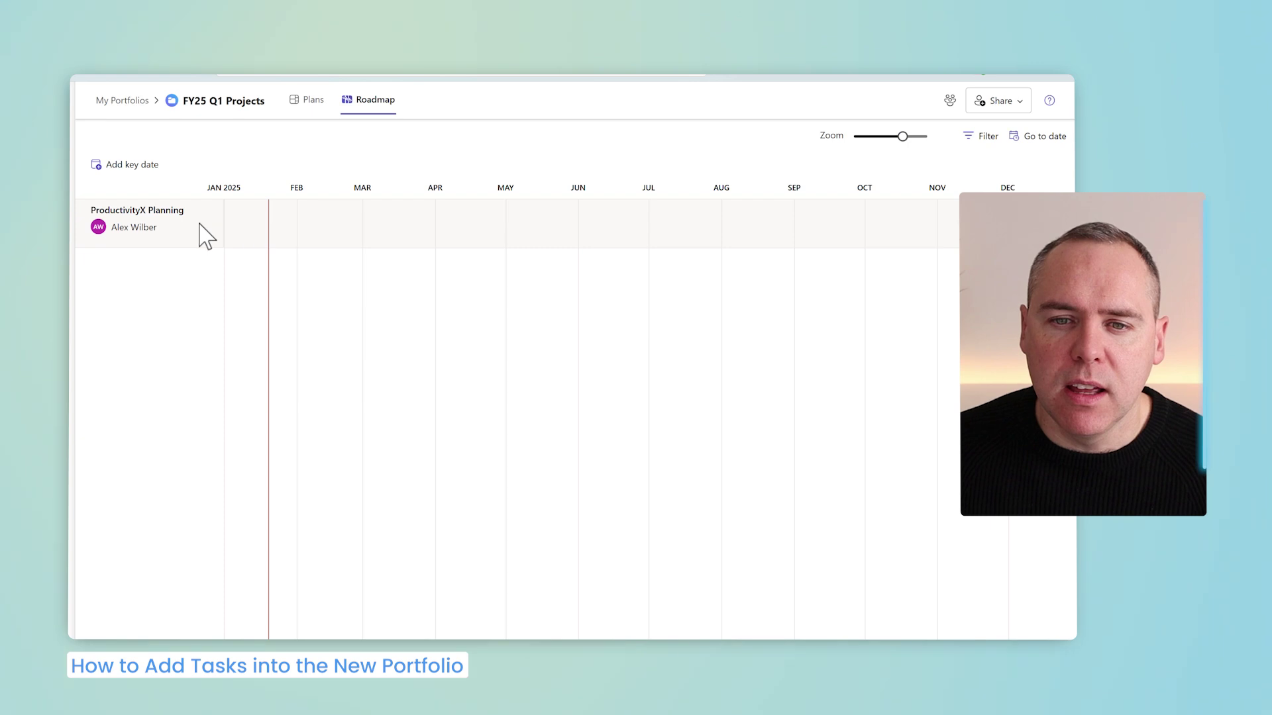
pyautogui.click(150, 229)
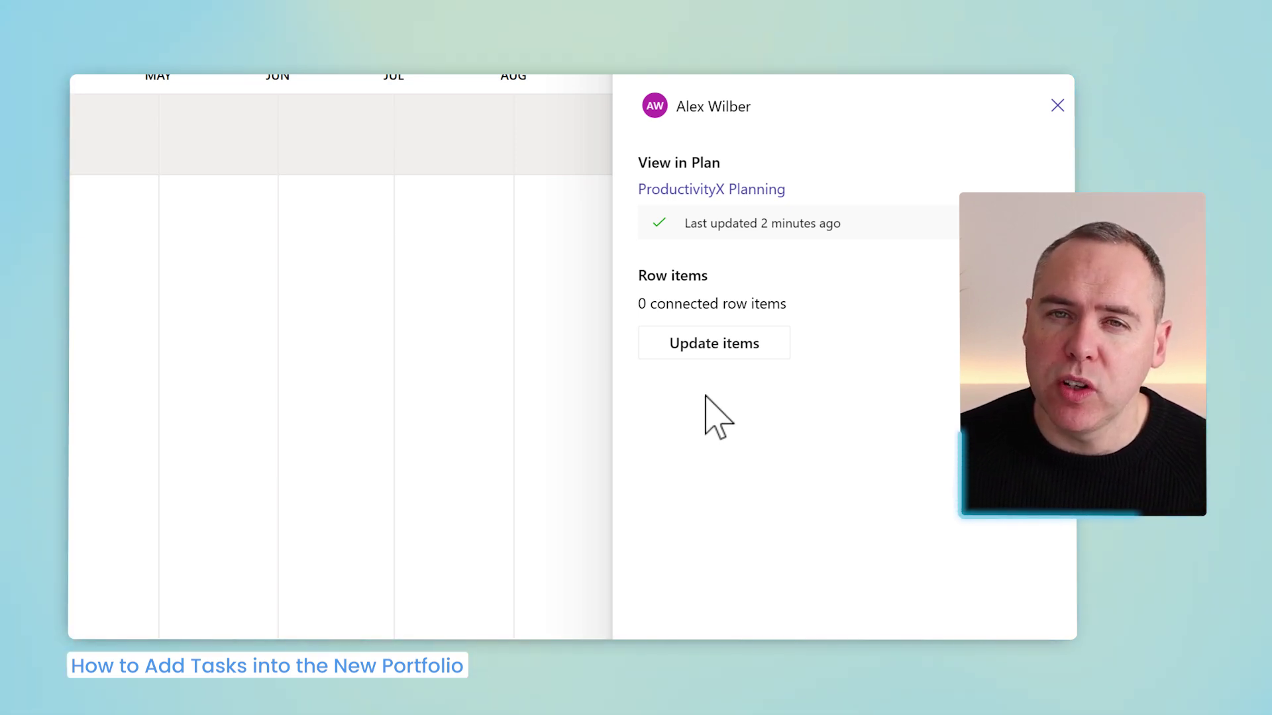
# Step: Add ProductivityX Planning's Initiating and Planning task groups to the roadmap as row items
pyautogui.click(698, 345)
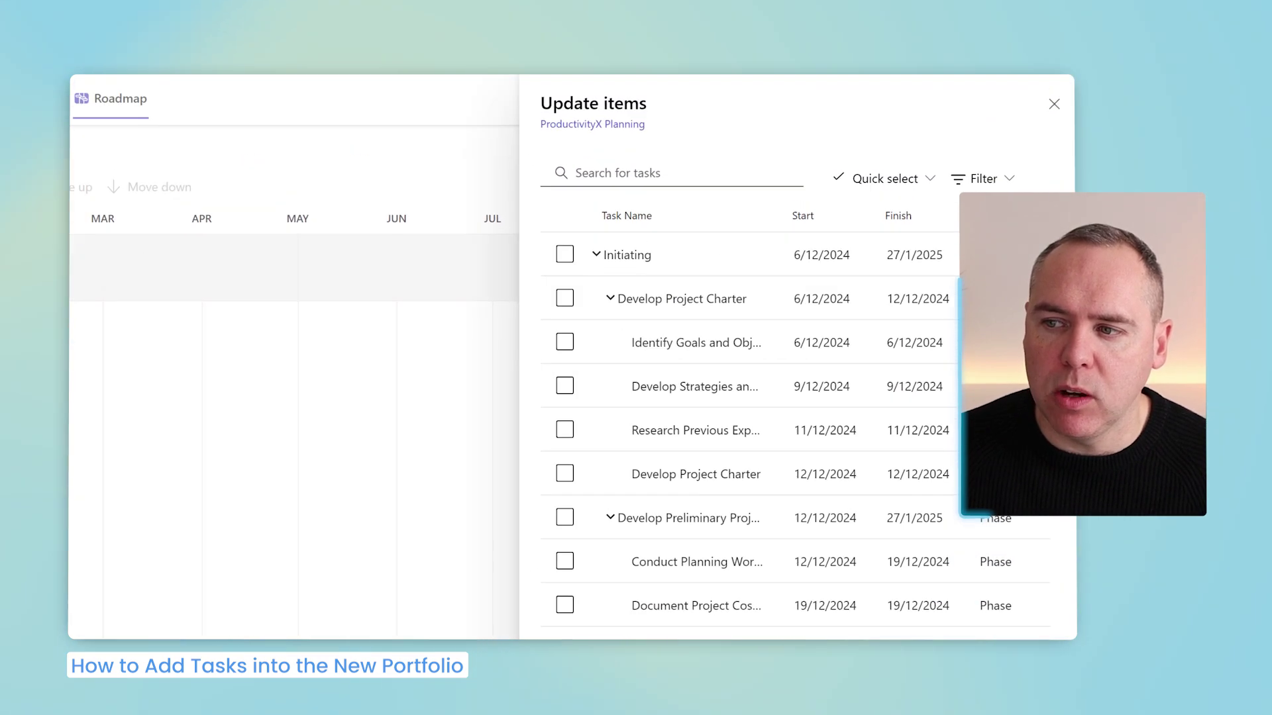
pyautogui.scroll(-10, 698, 345)
pyautogui.scroll(-15, 748, 431)
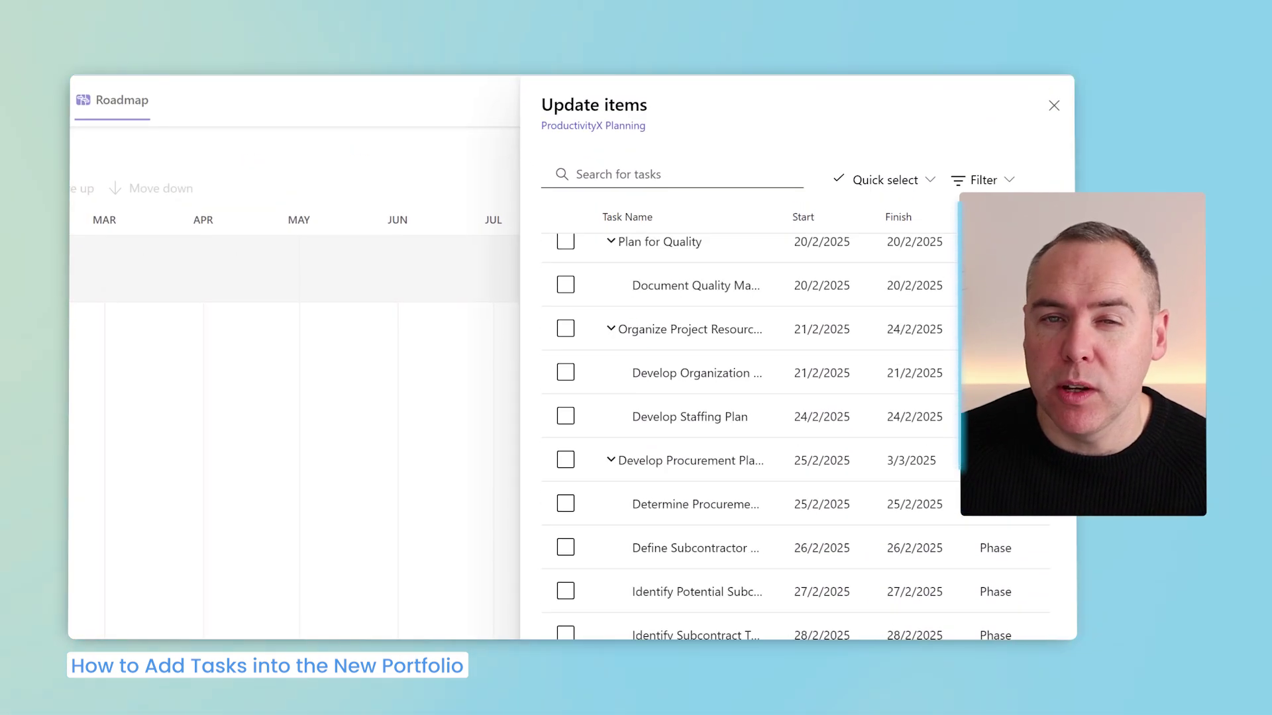
pyautogui.scroll(-3, 749, 431)
pyautogui.scroll(-3, 749, 431)
pyautogui.scroll(20, 748, 431)
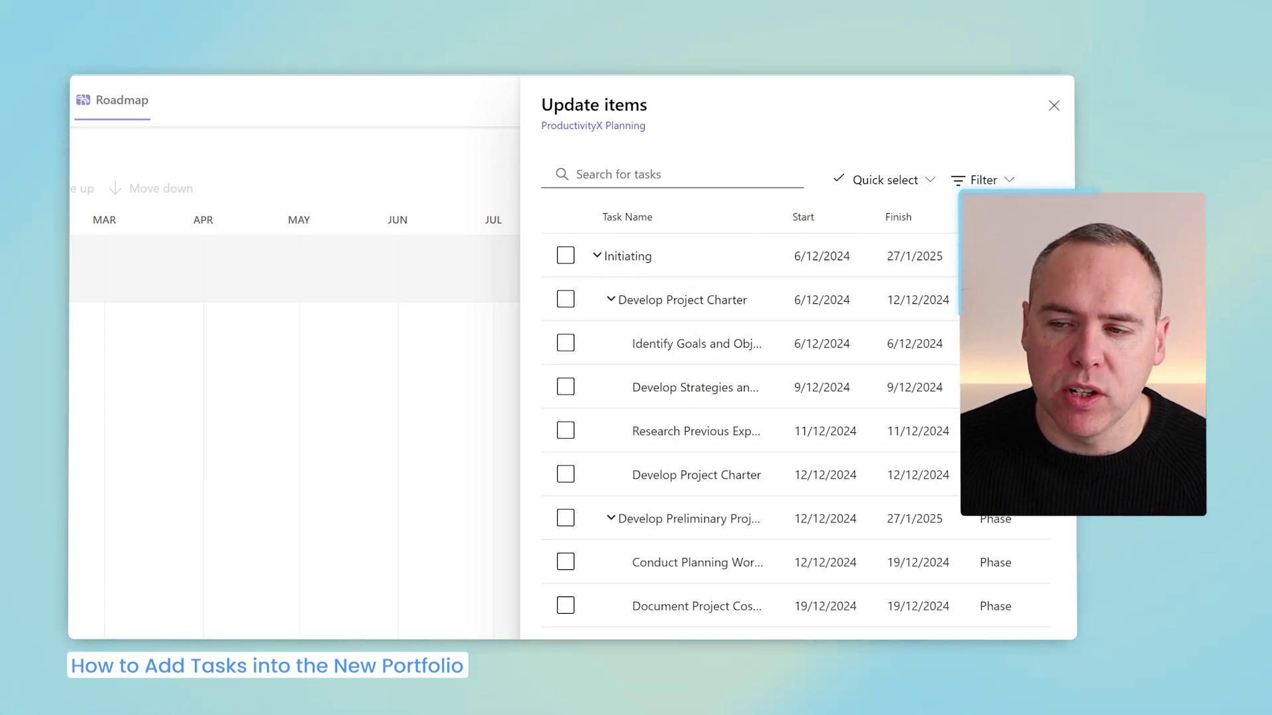
pyautogui.click(610, 300)
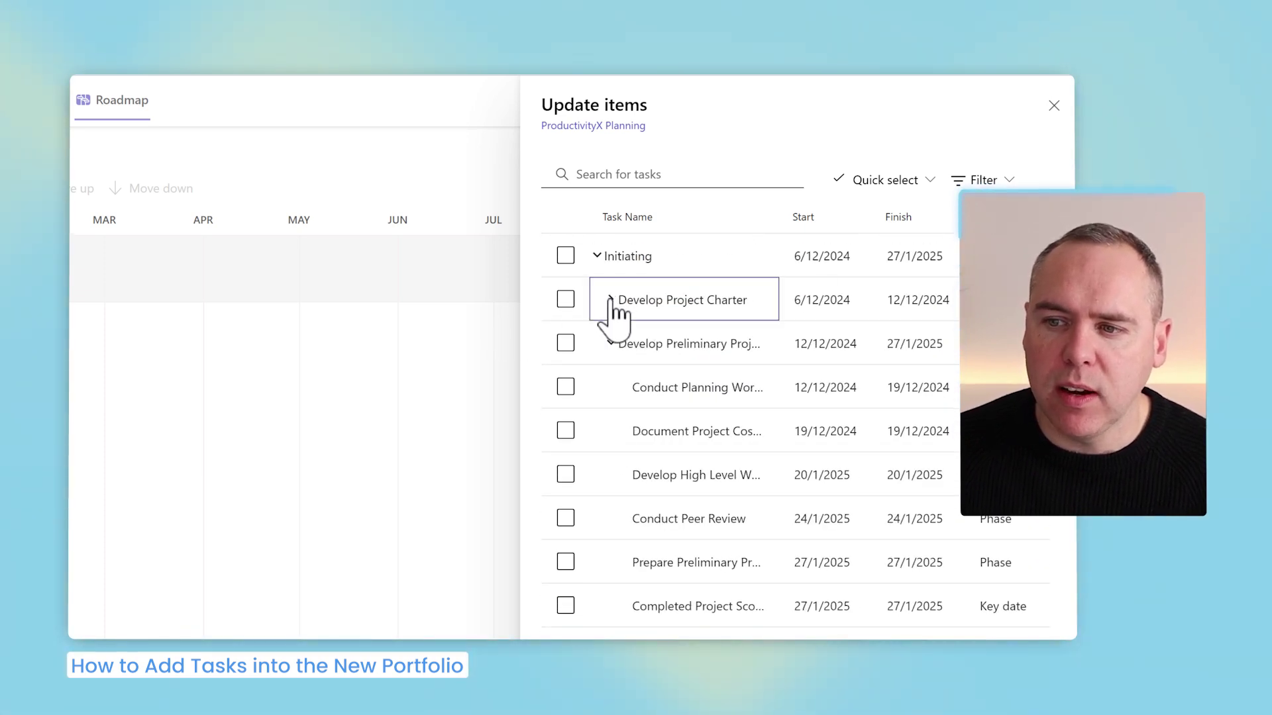
pyautogui.click(610, 344)
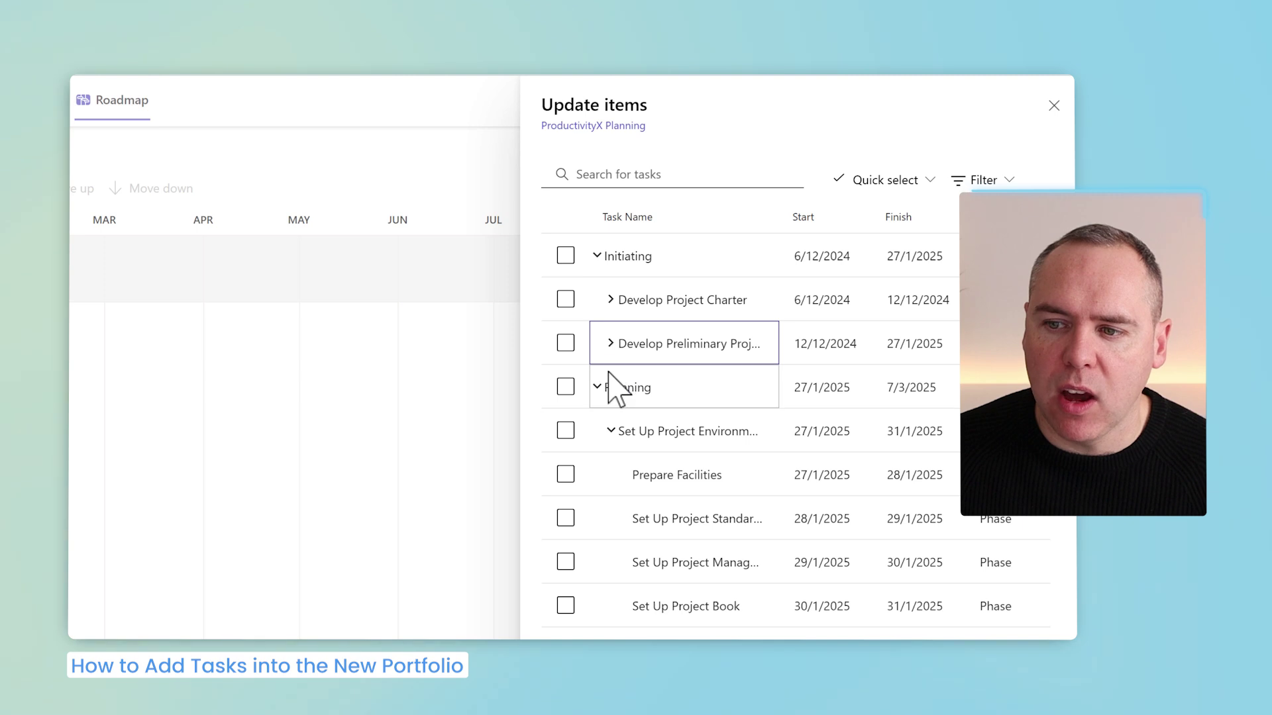
pyautogui.click(611, 431)
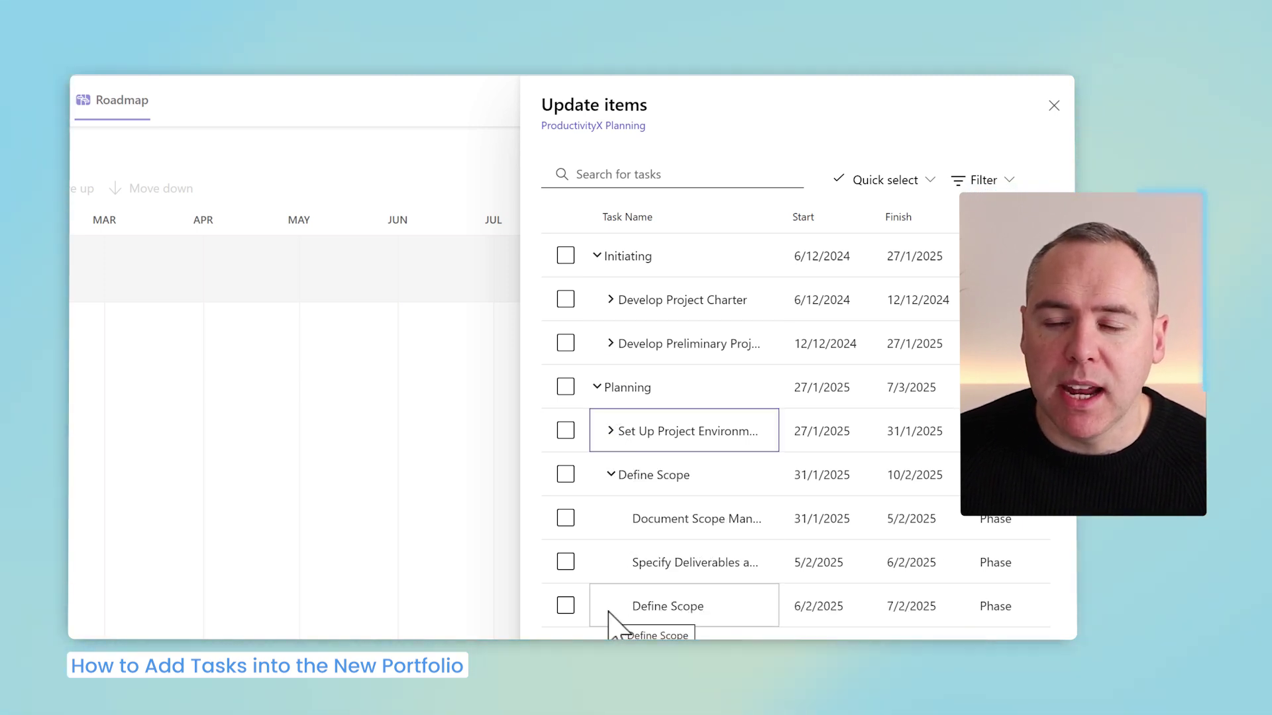
pyautogui.click(566, 261)
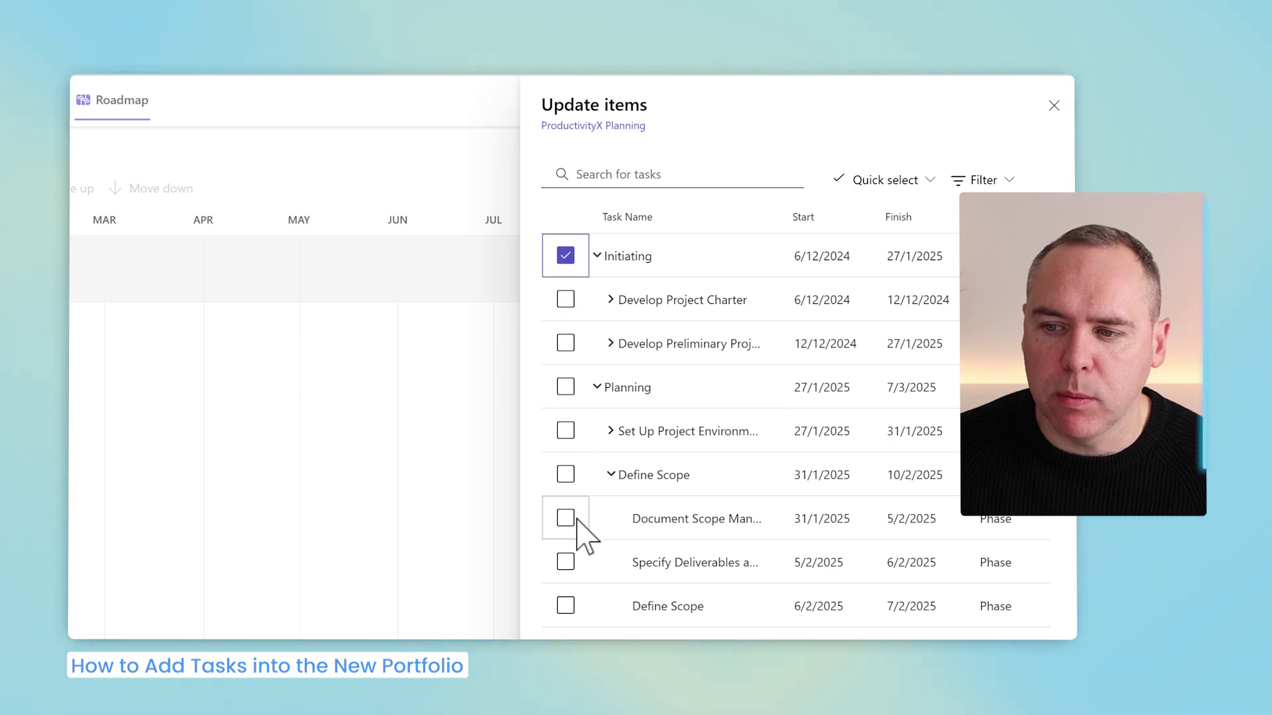
pyautogui.click(565, 388)
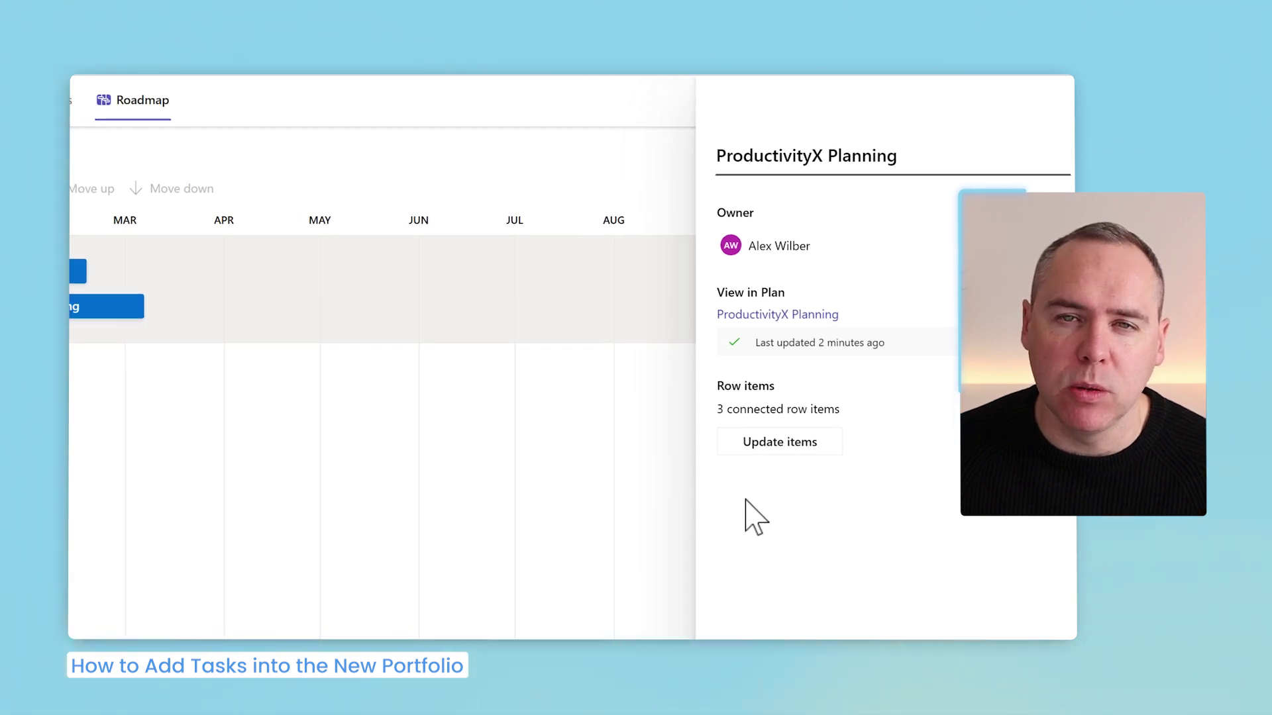
# Step: Close the plan details and scroll the timeline left to reveal the Initiating bar
pyautogui.press('Escape')
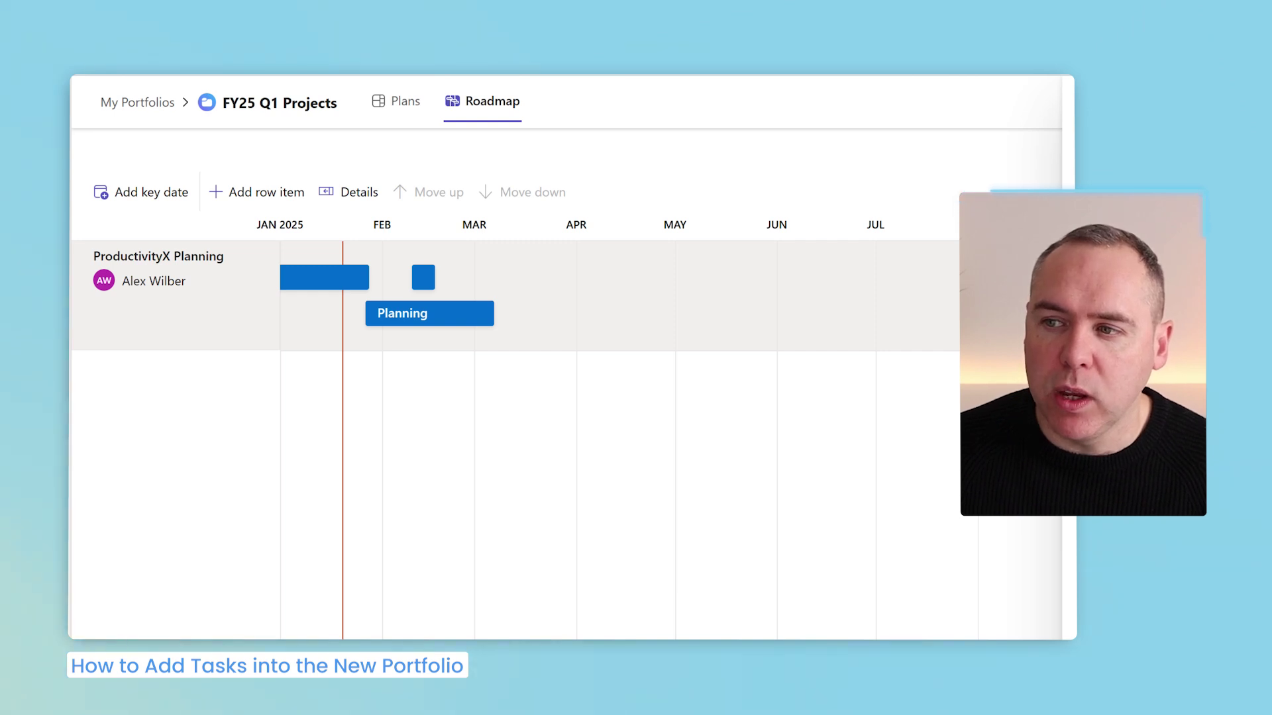
pyautogui.hscroll(-5, 496, 427)
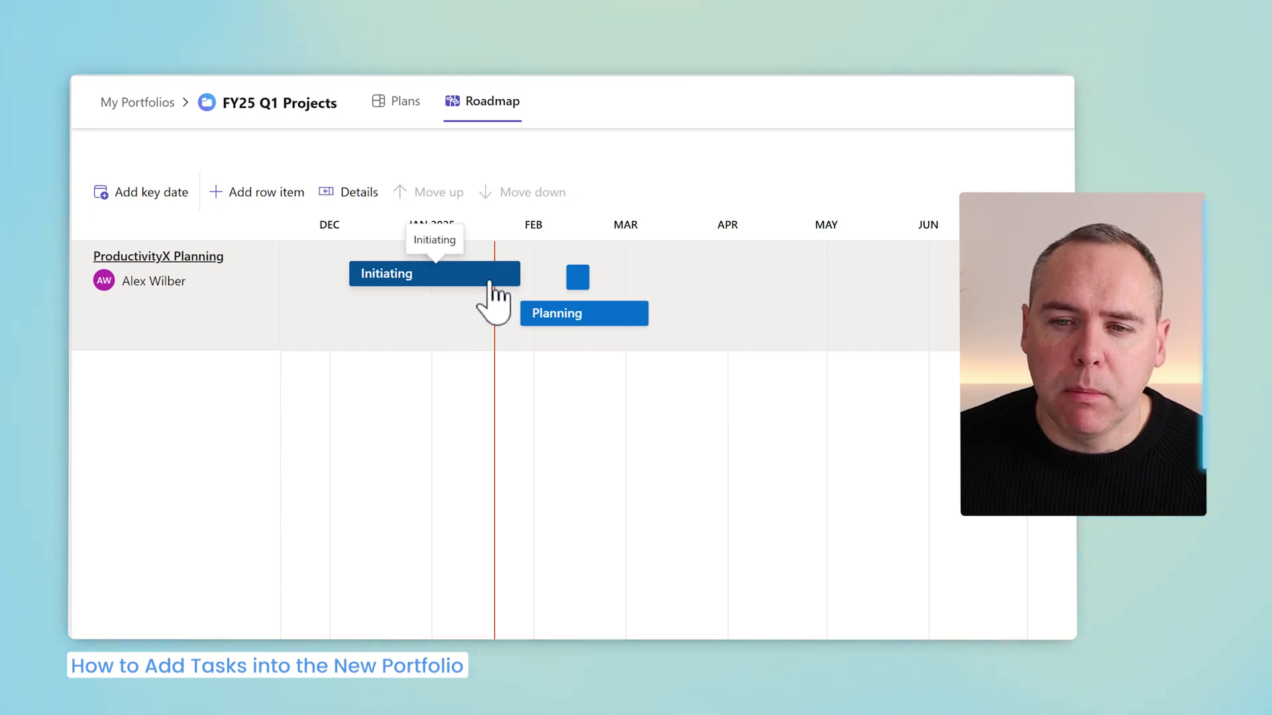
# Step: Open the Initiating bar's details (06/12/2024–27/01/2025) and show its status options
pyautogui.click(448, 279)
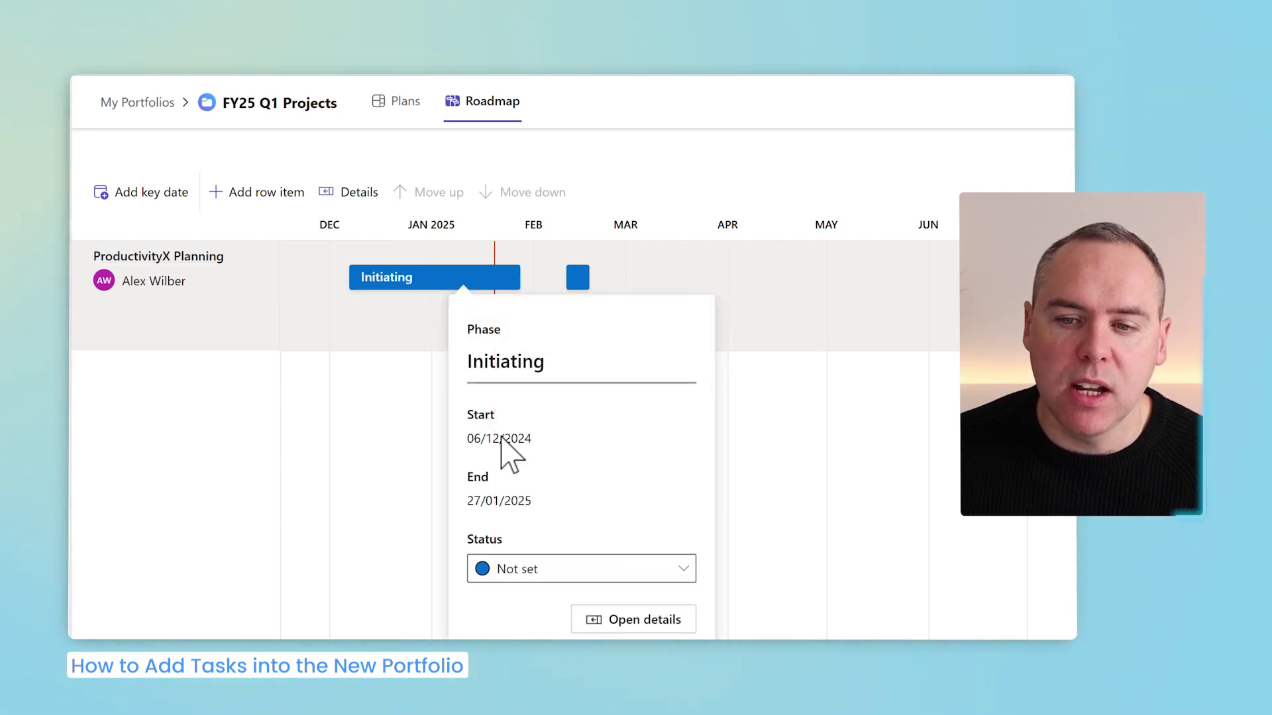
pyautogui.click(536, 570)
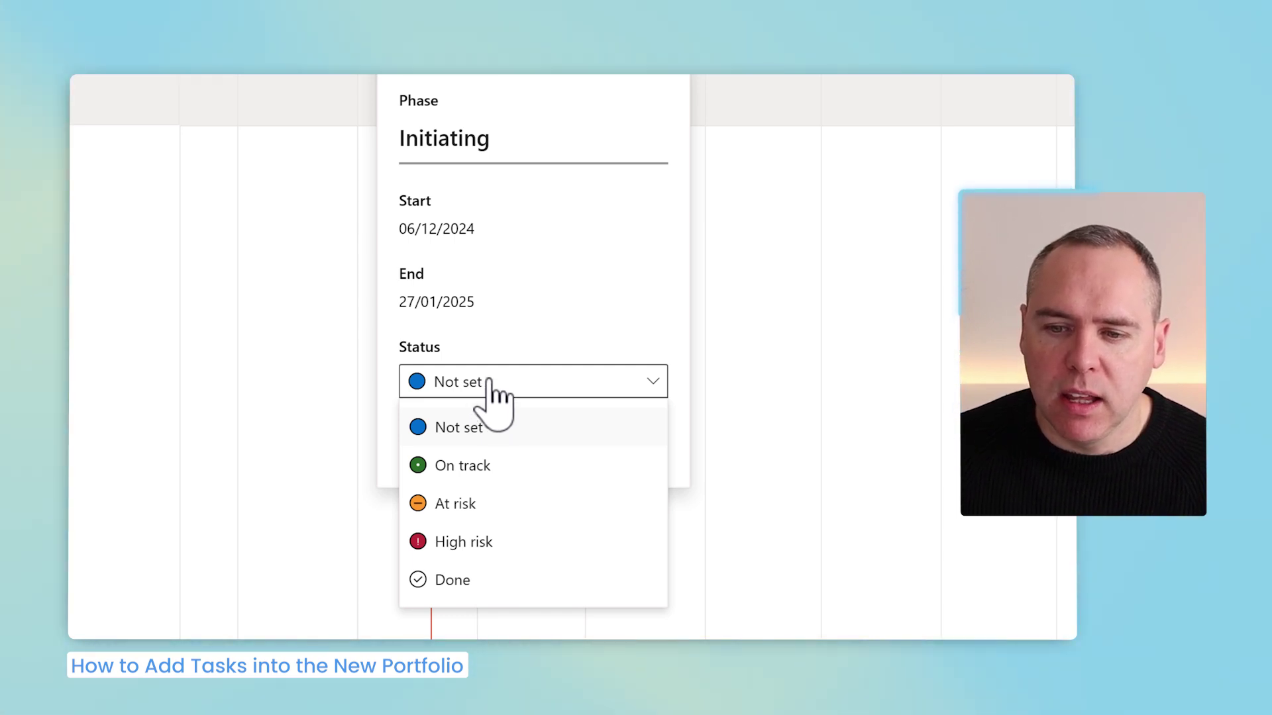
# Step: Set roadmap statuses: Initiating to Done, Planning to On track, Develop Project Schedule to At risk
pyautogui.click(469, 583)
pyautogui.click(773, 221)
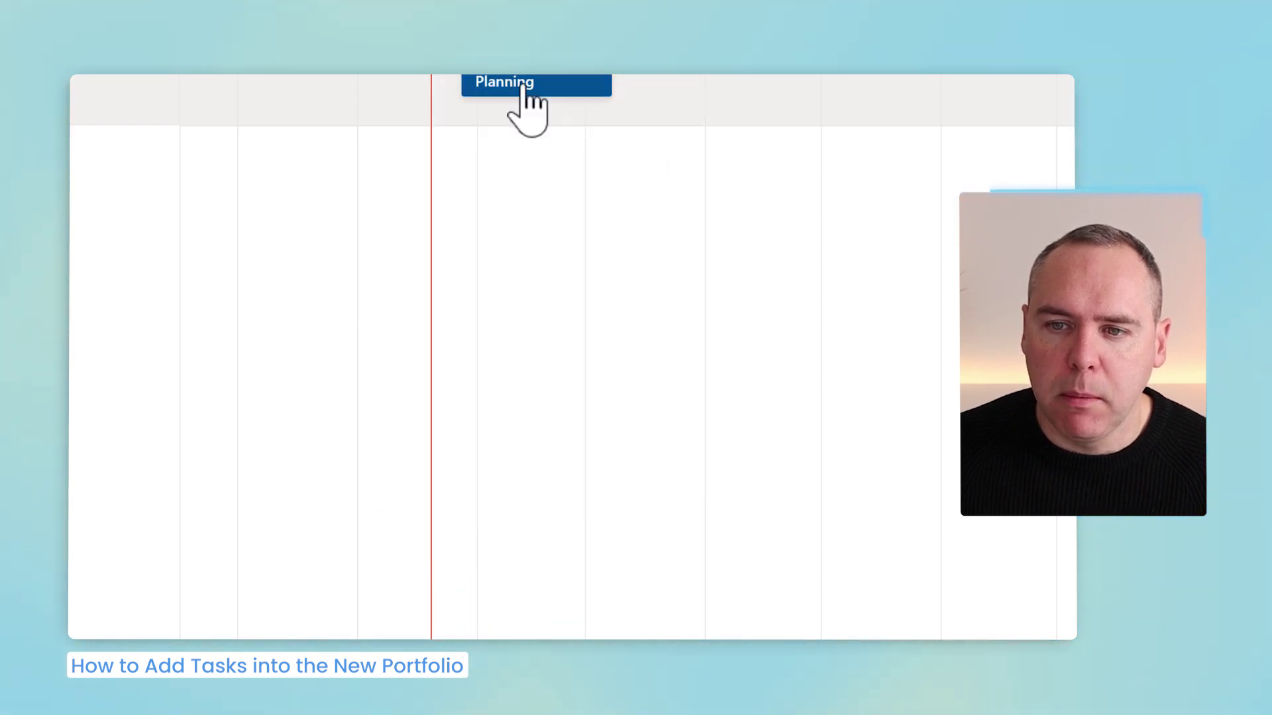
pyautogui.click(528, 100)
pyautogui.click(599, 422)
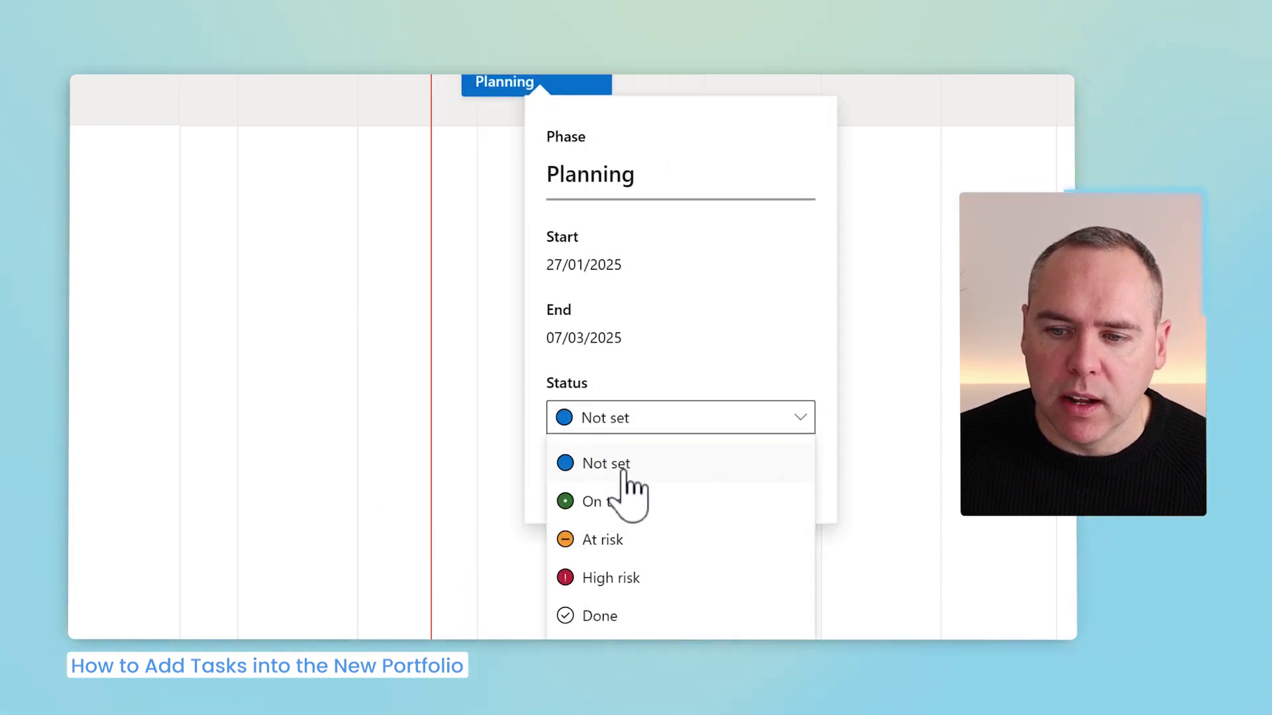
pyautogui.click(626, 501)
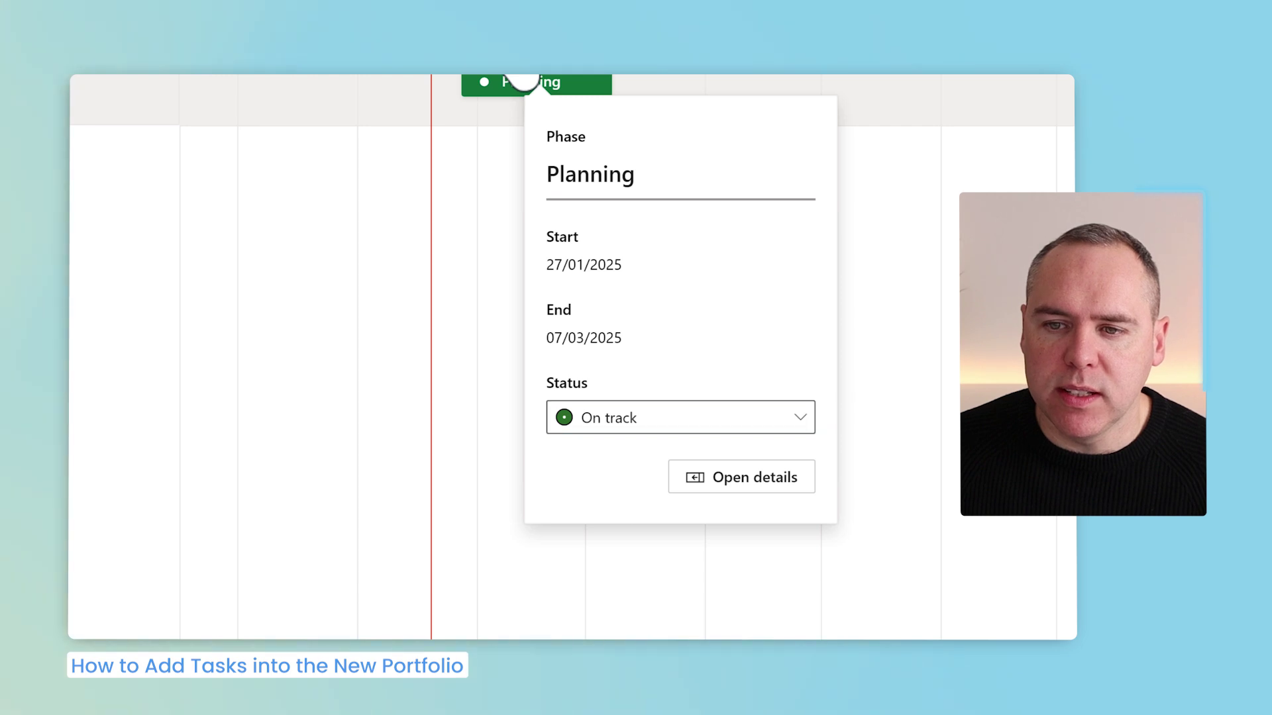
pyautogui.click(523, 81)
pyautogui.click(665, 380)
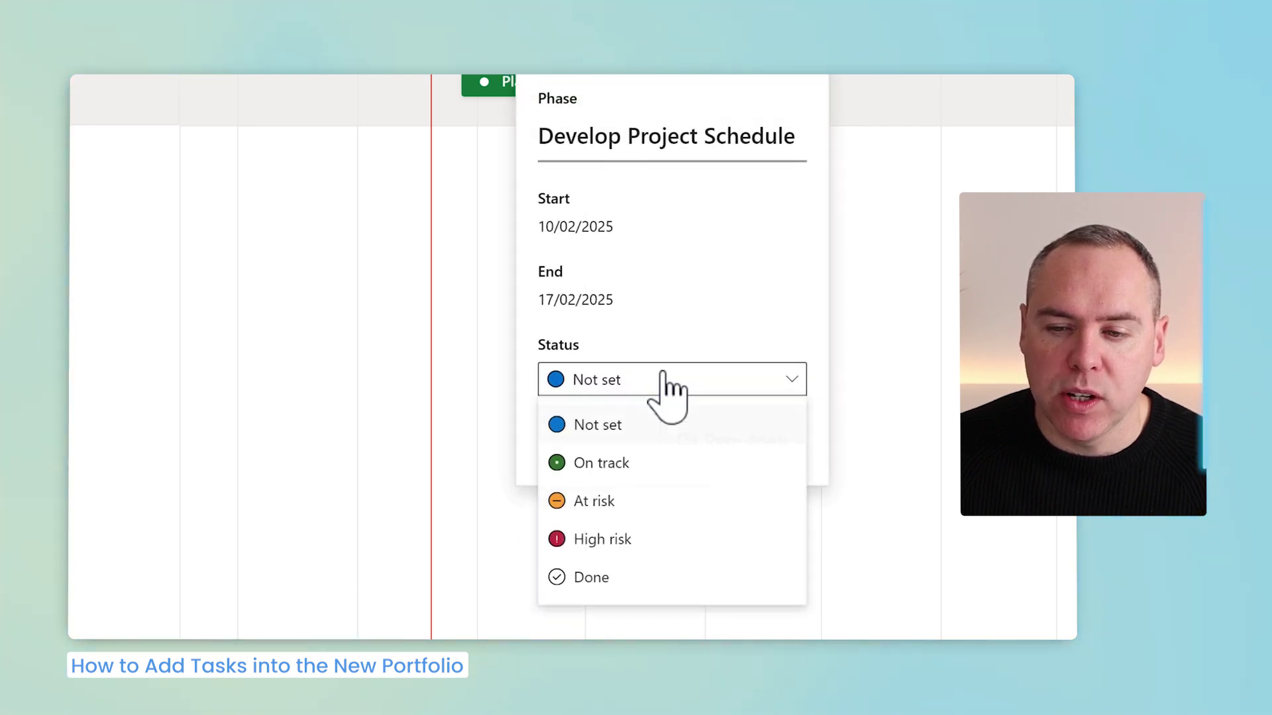
pyautogui.click(608, 502)
pyautogui.click(950, 286)
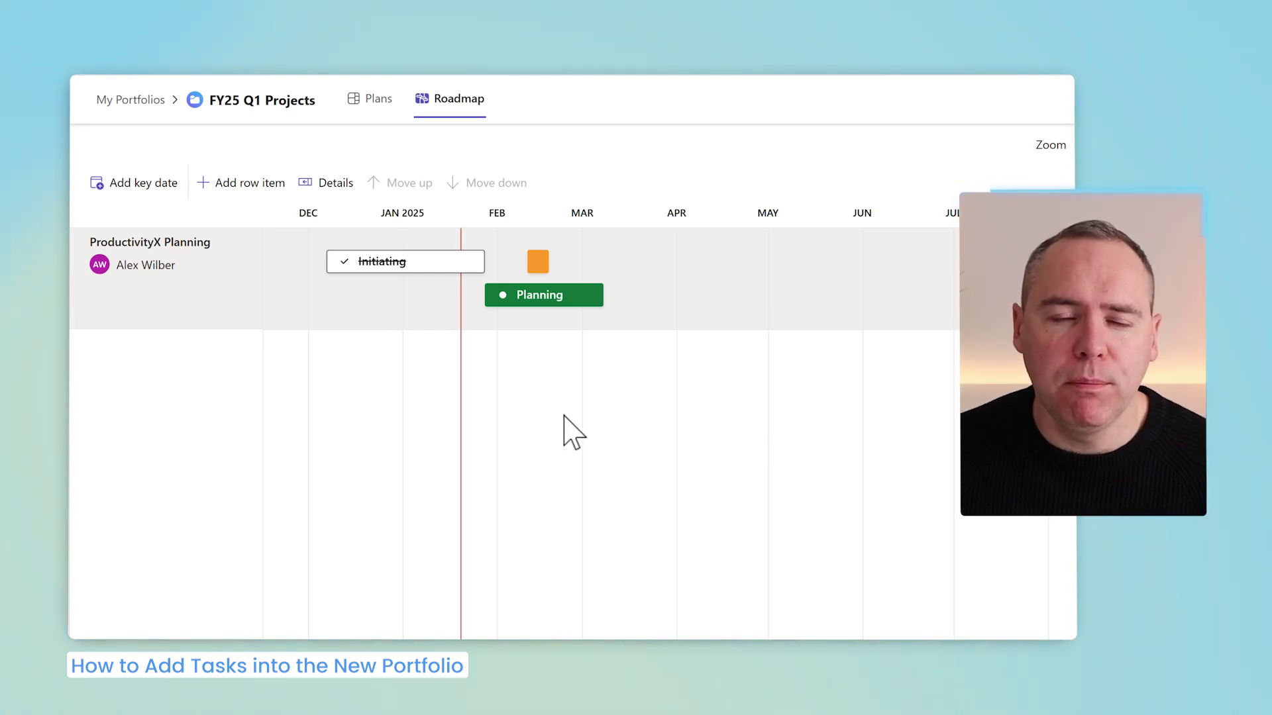
# Step: Return to the Plans list and start adding another plan to the portfolio
pyautogui.click(389, 106)
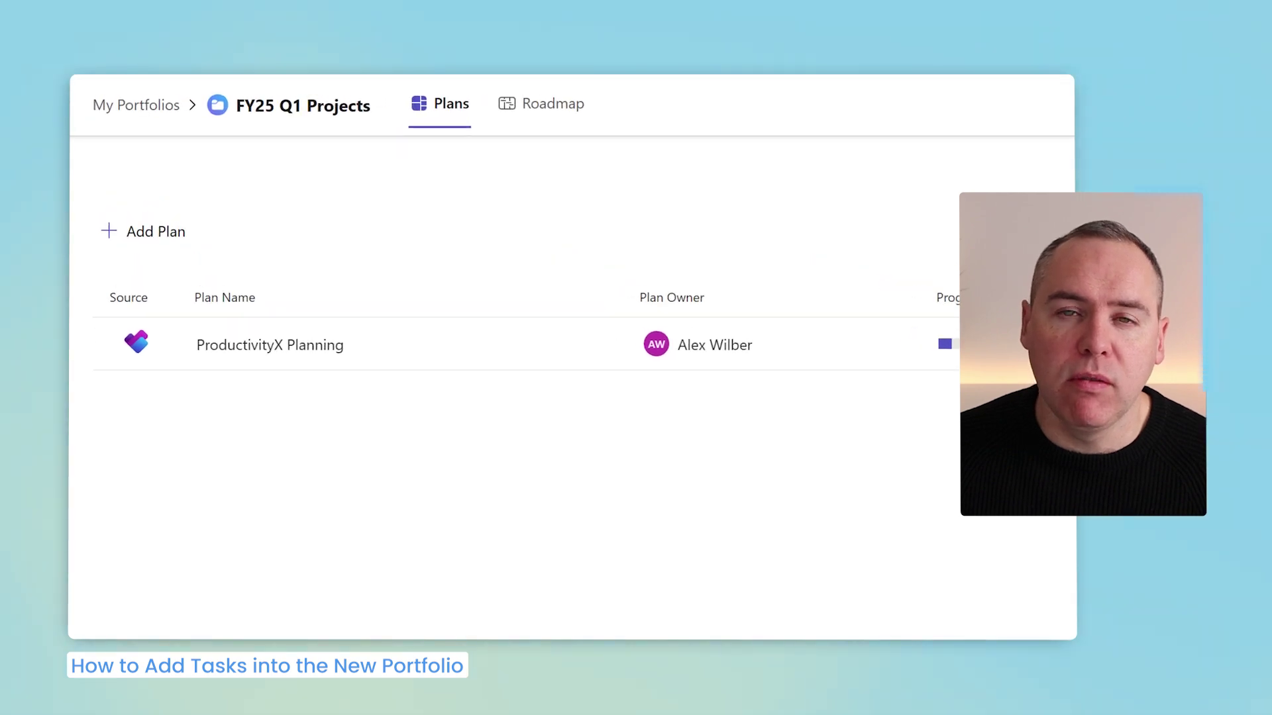
pyautogui.click(149, 234)
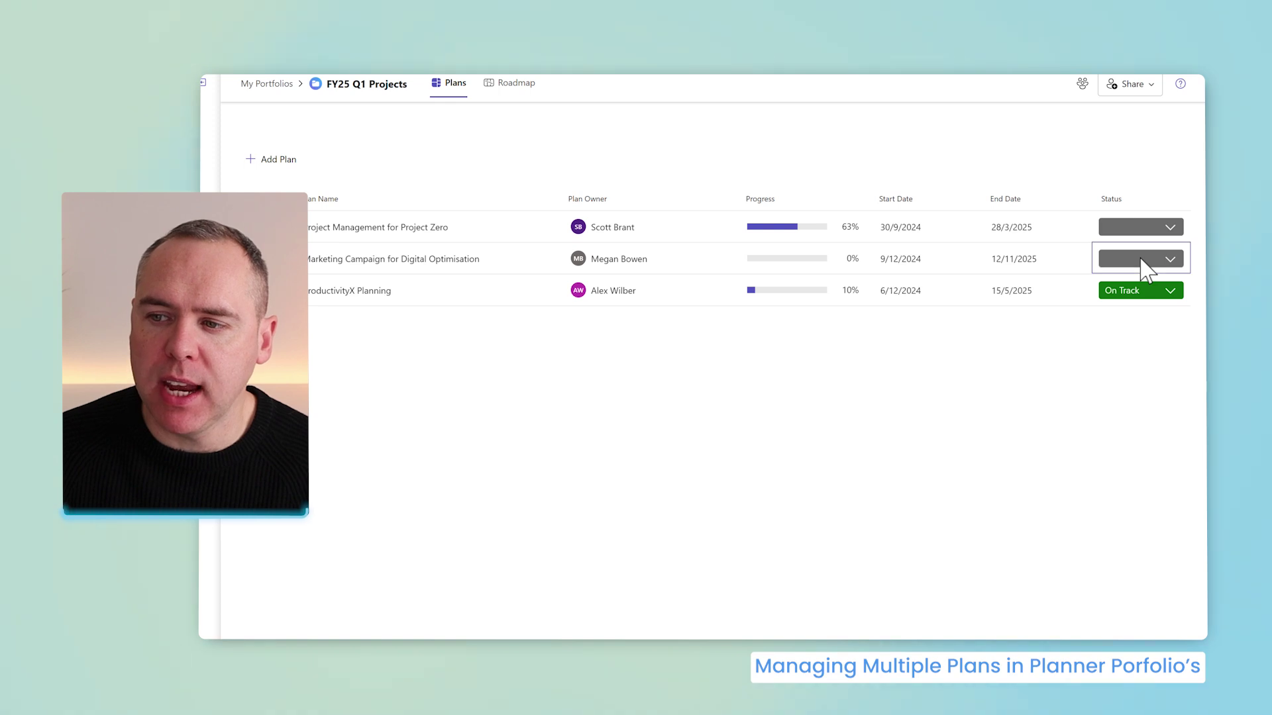
# Step: Mark the Marketing Campaign plan On Track and the Project Zero plan At Risk
pyautogui.click(1169, 261)
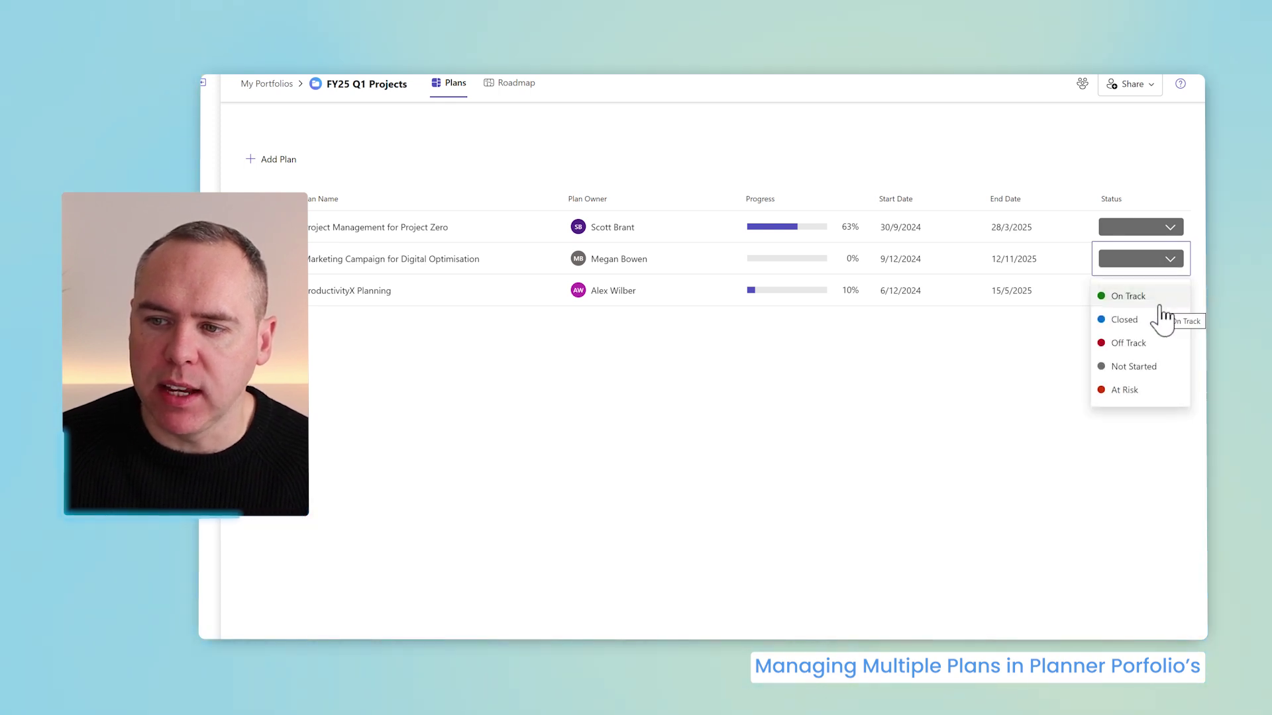
pyautogui.click(1159, 306)
pyautogui.click(1171, 227)
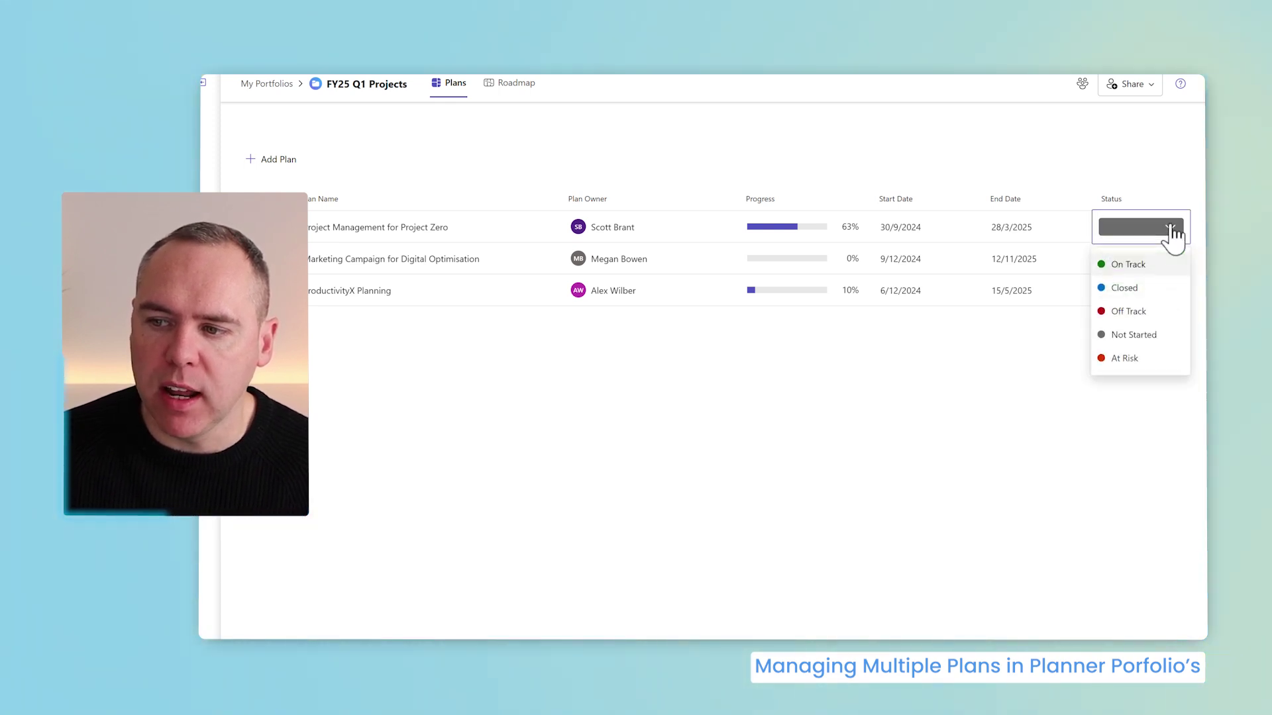
pyautogui.click(1126, 360)
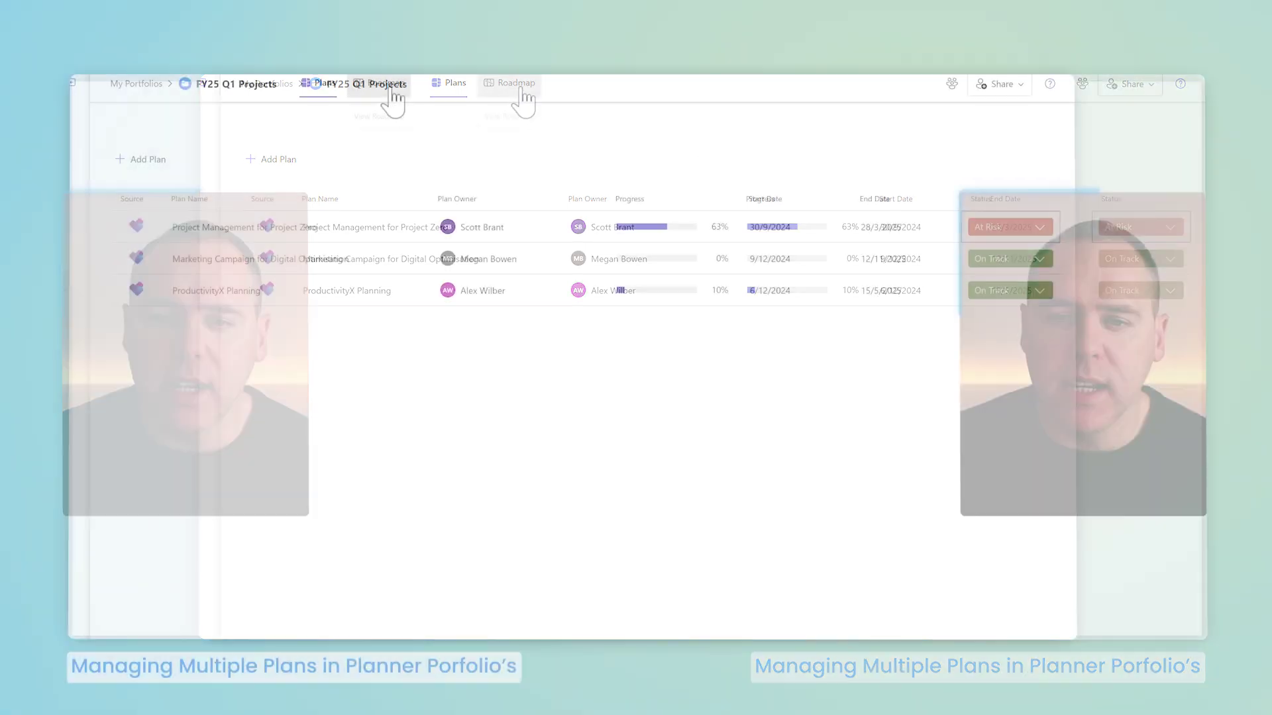
# Step: On the Roadmap, load the Marketing Campaign plan's tasks as status-coloured bars
pyautogui.click(391, 96)
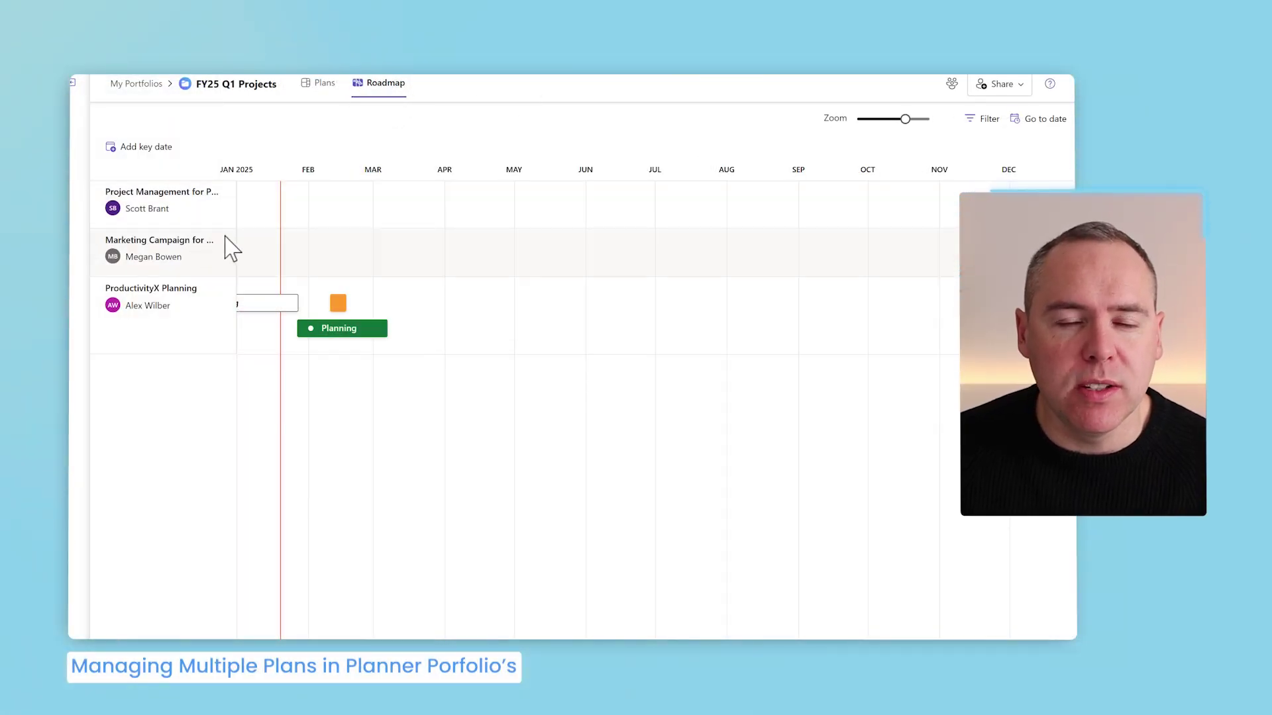
pyautogui.click(176, 245)
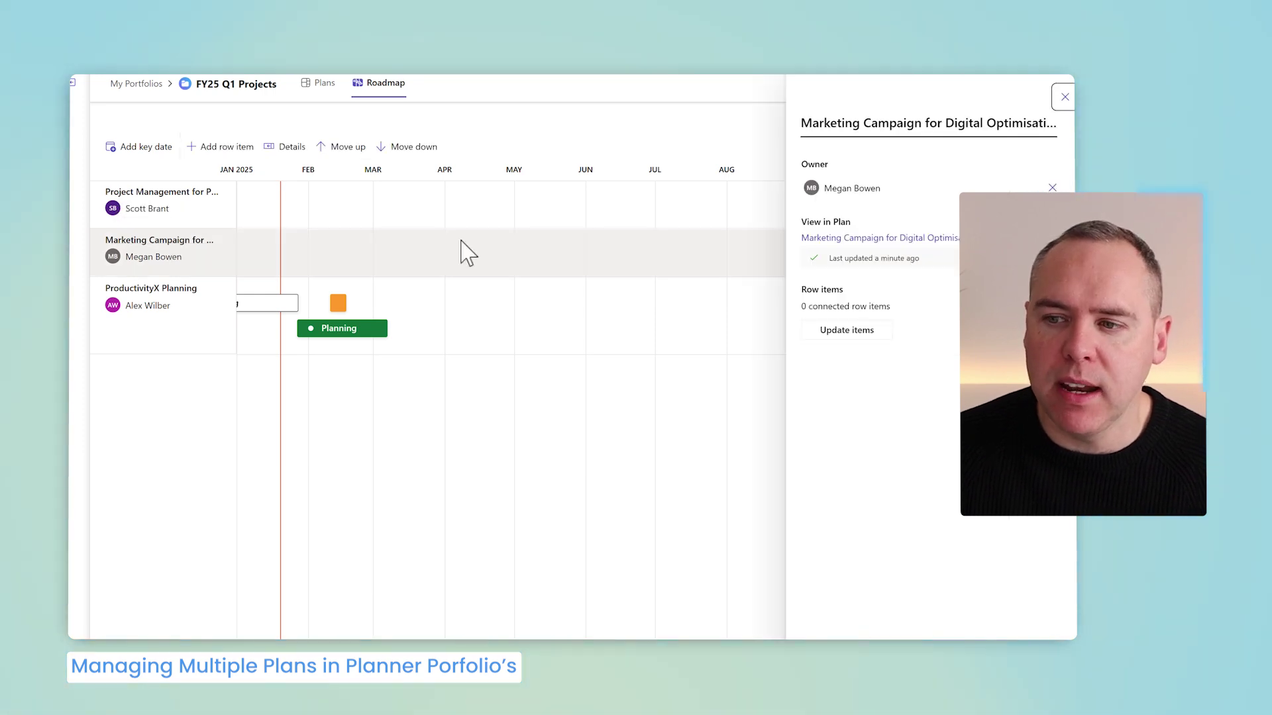
pyautogui.click(846, 337)
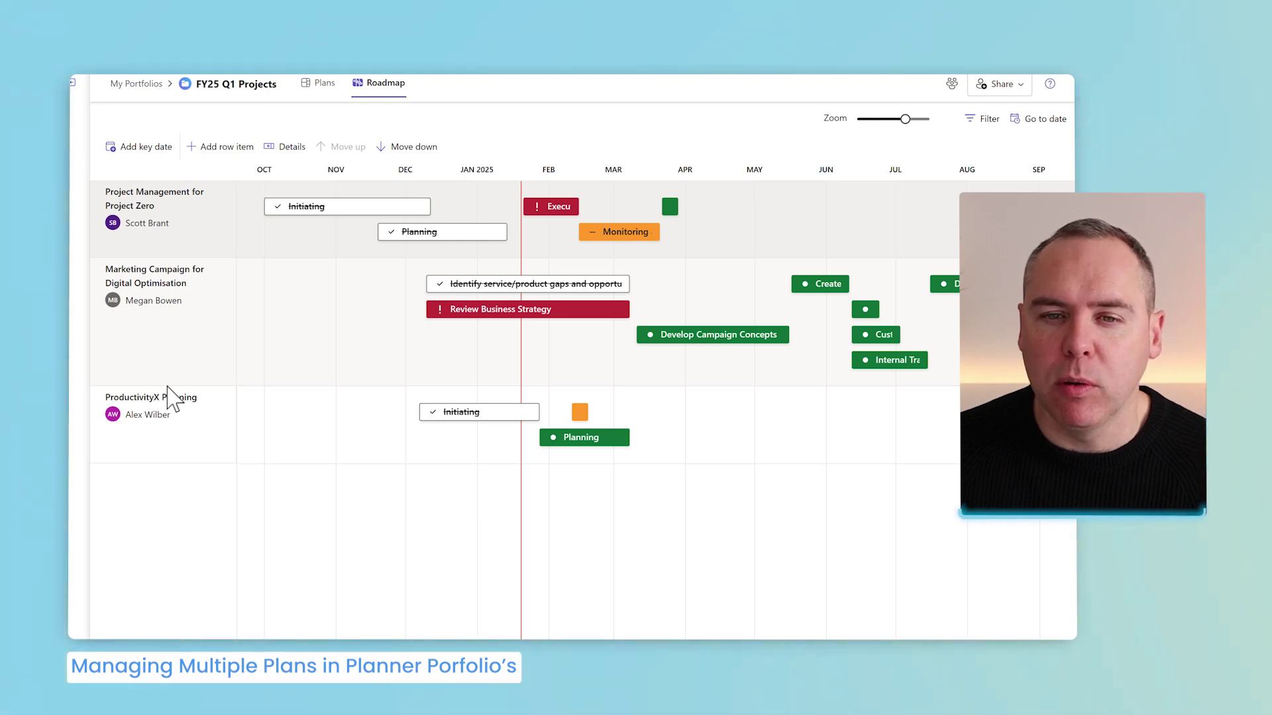
# Step: Add an 'FY25 Budget Review' key date due 31/01/2025 with status On track
pyautogui.click(149, 147)
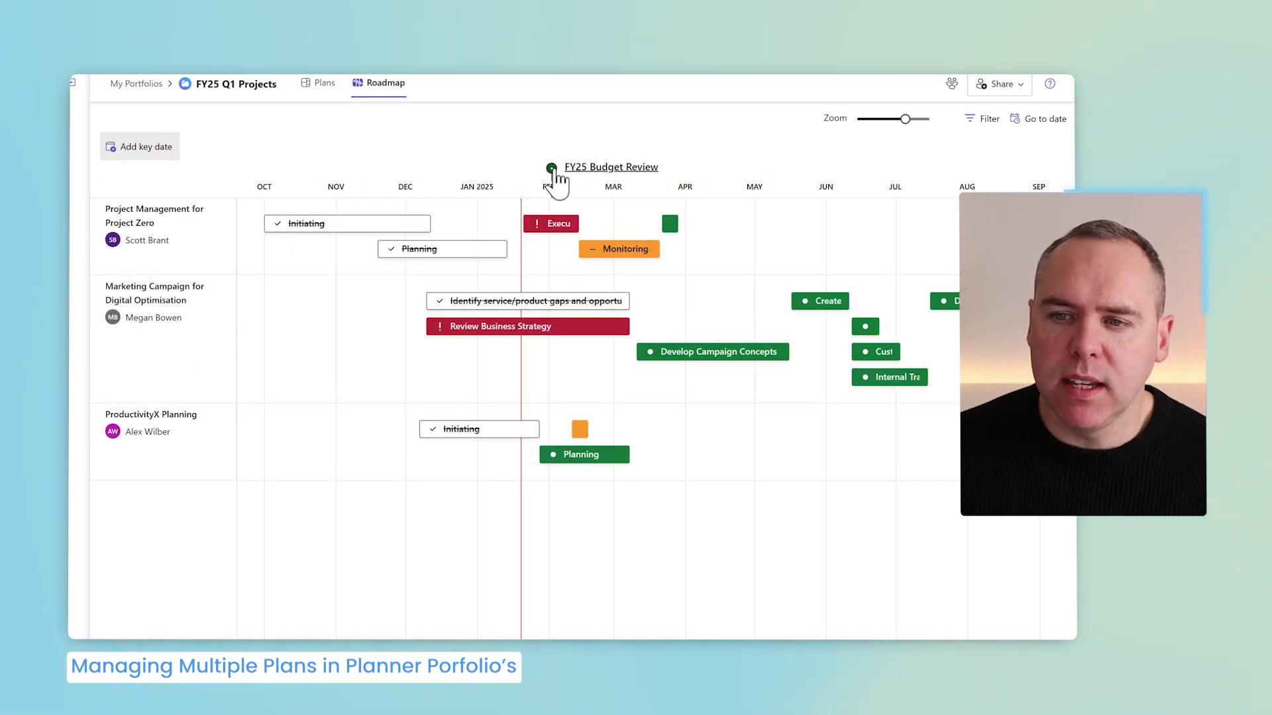
pyautogui.click(554, 169)
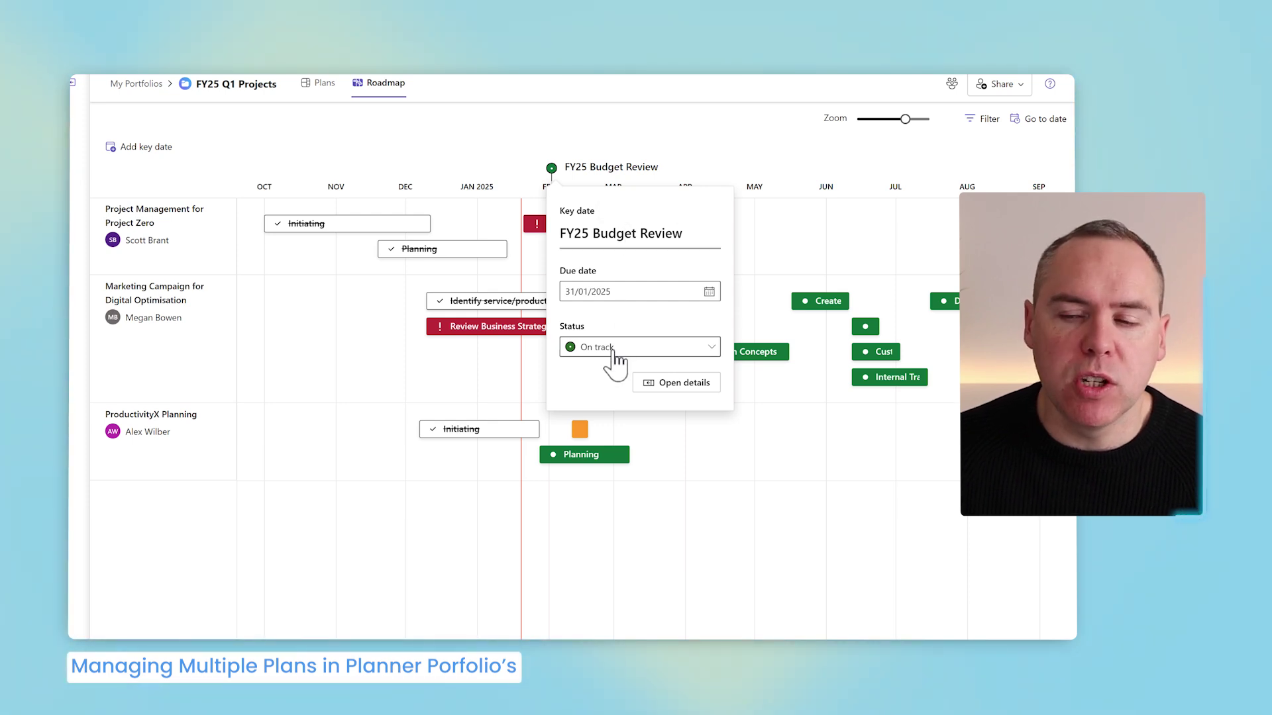
pyautogui.click(668, 149)
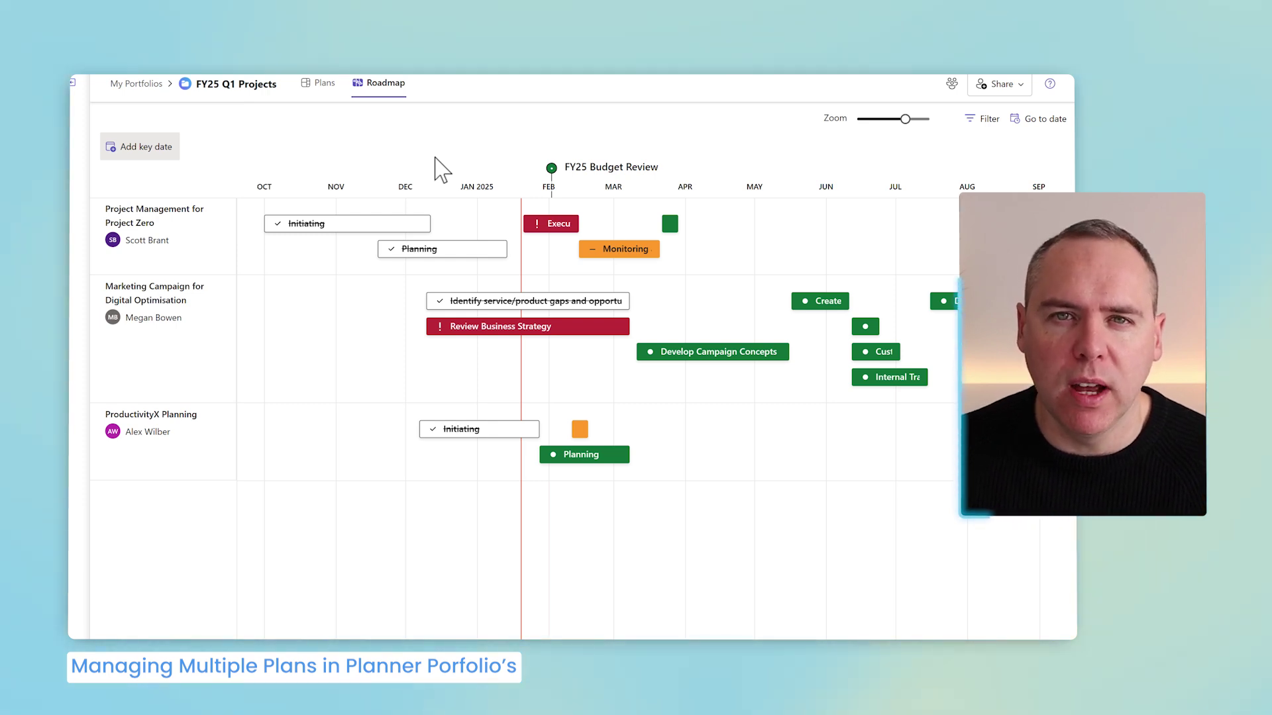
# Step: Select the ProductivityX Planning row and open the Marketing Campaign row's details on the roadmap
pyautogui.click(311, 463)
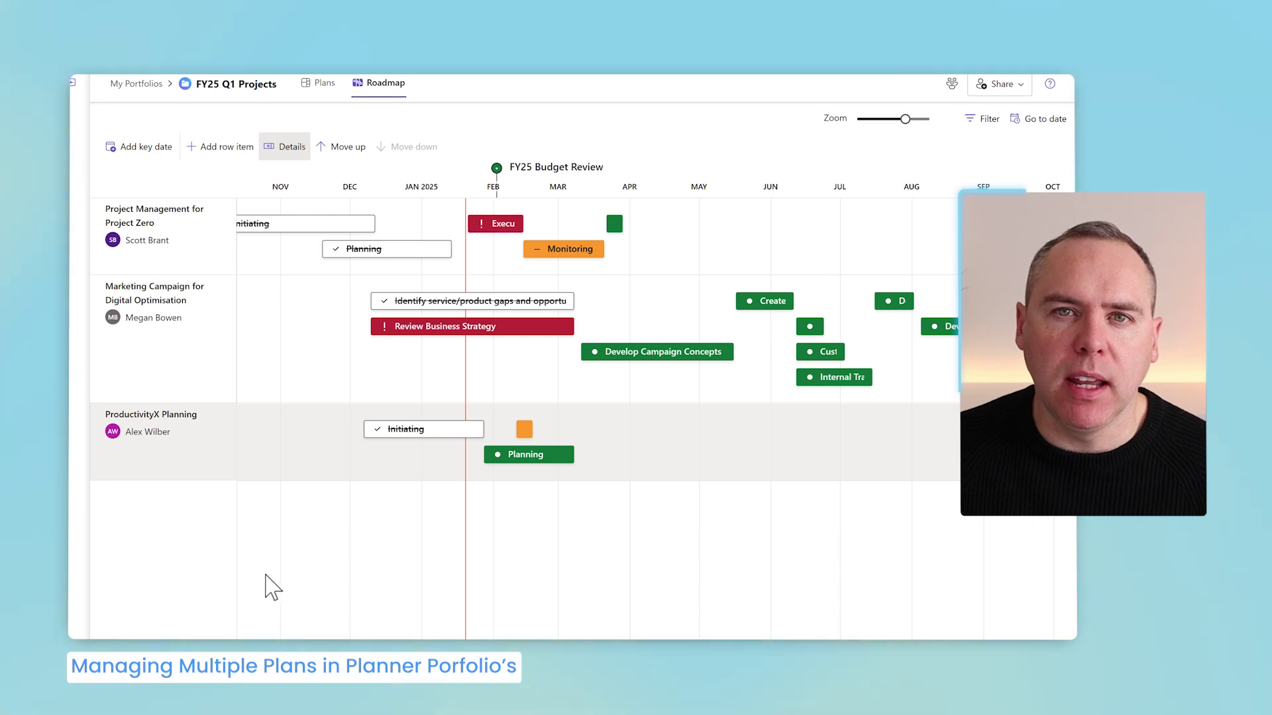
pyautogui.click(156, 306)
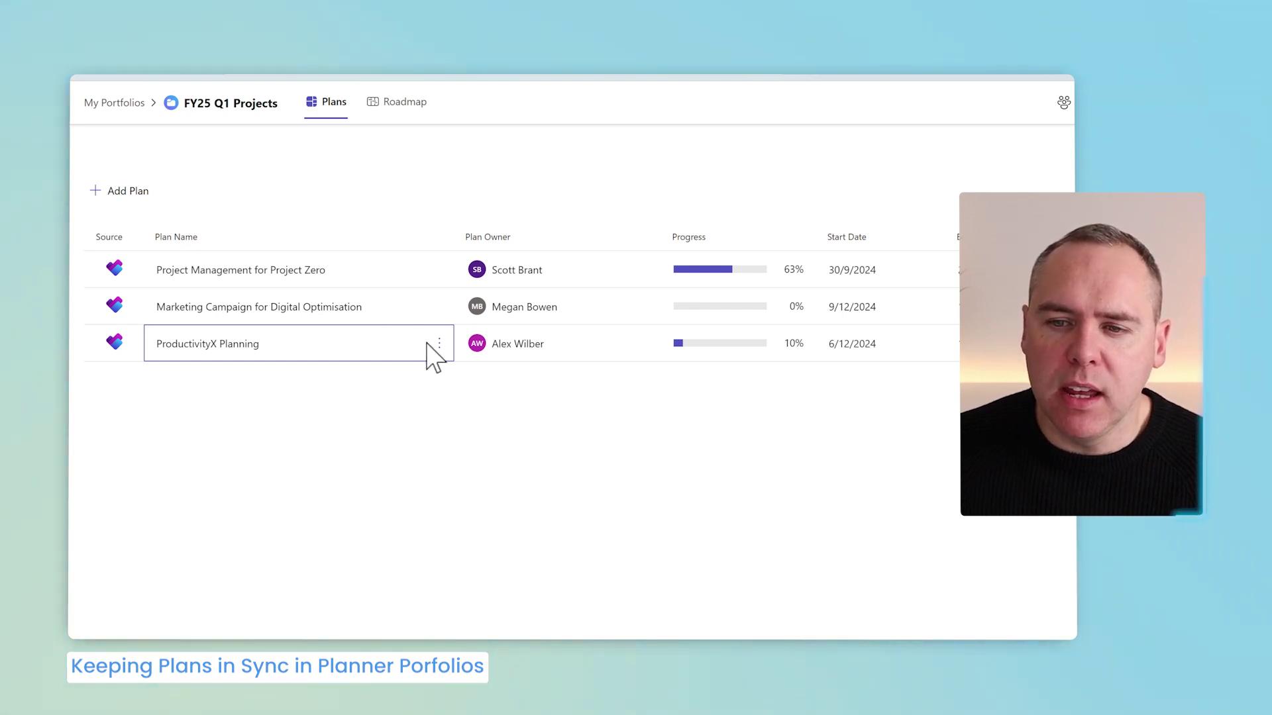
pyautogui.click(442, 346)
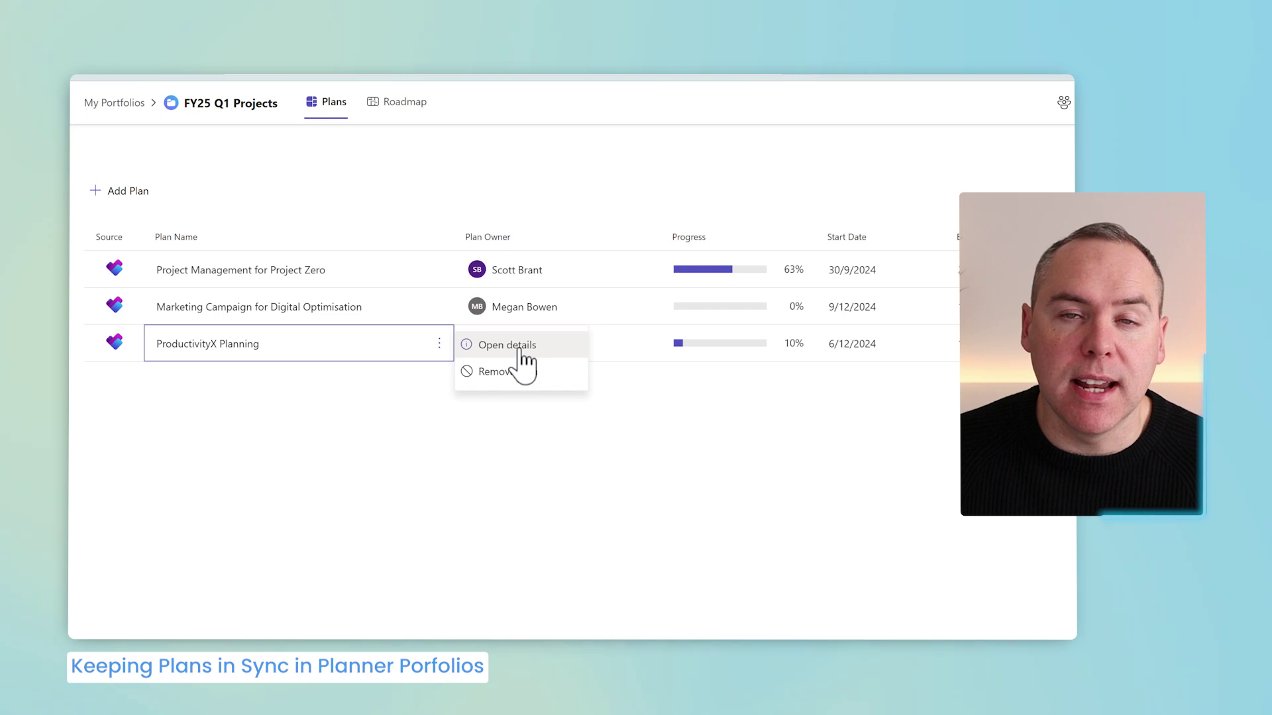
pyautogui.click(523, 346)
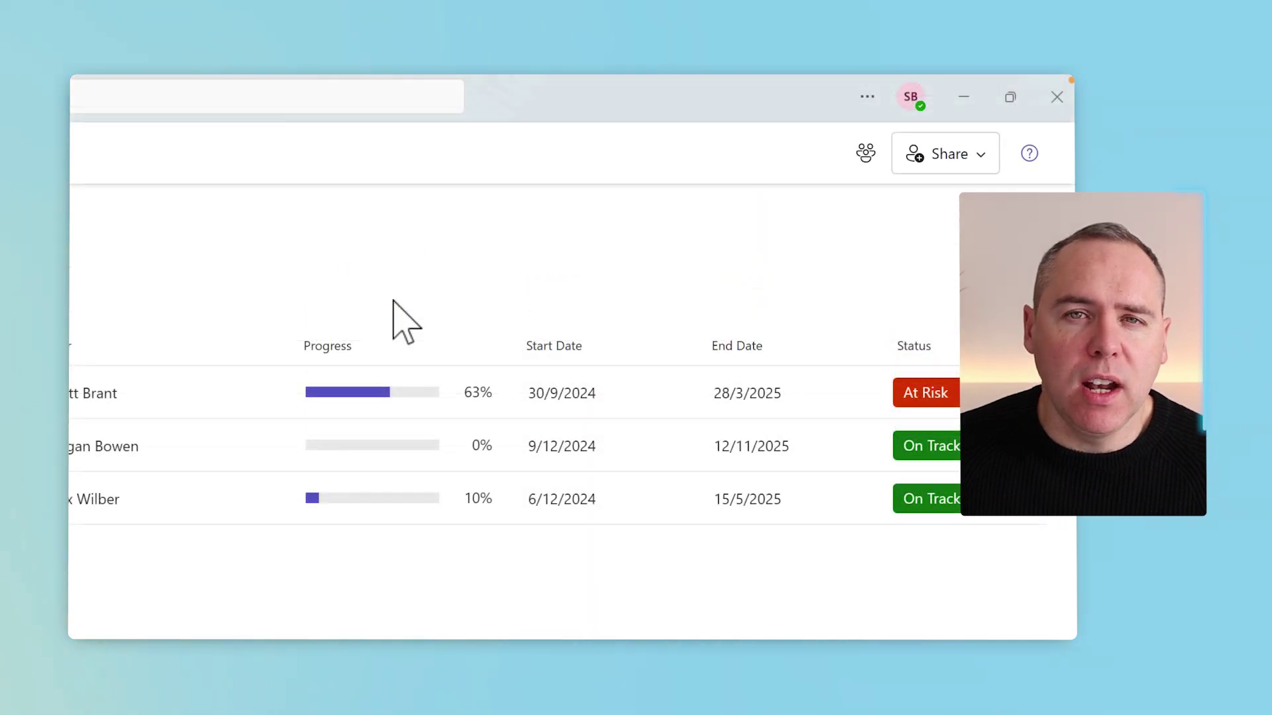
pyautogui.click(965, 167)
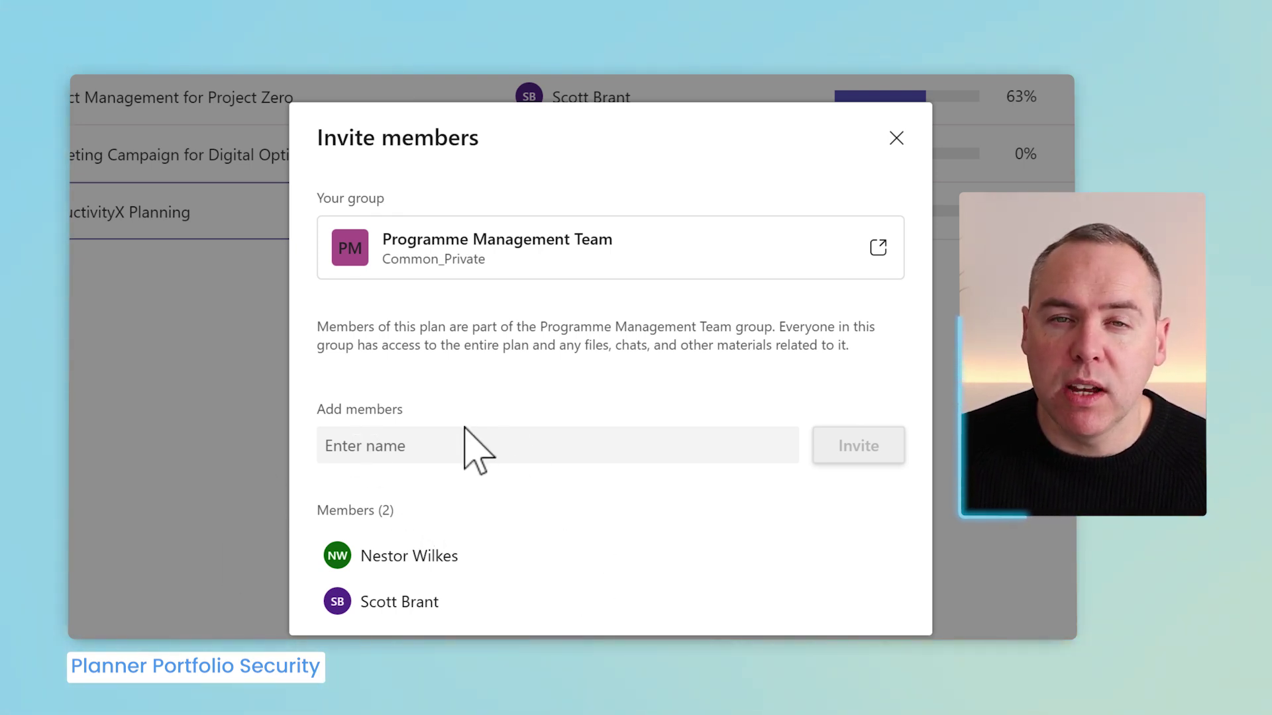
pyautogui.click(897, 137)
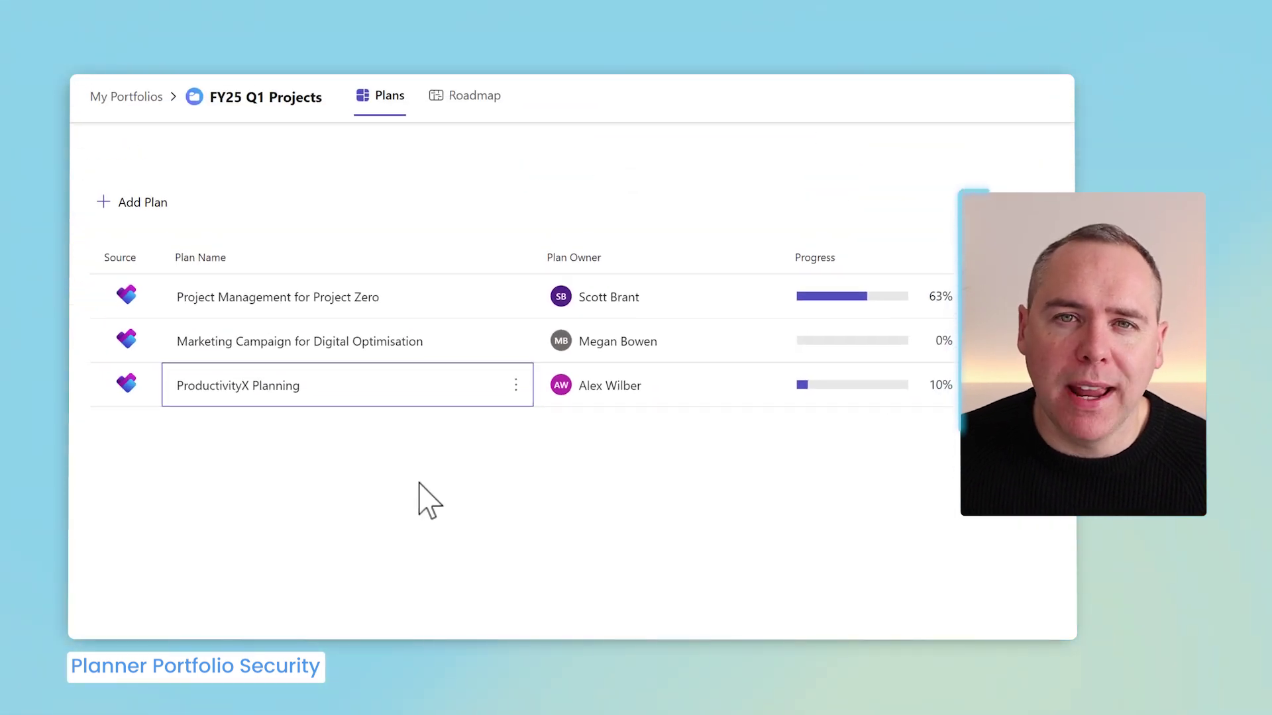